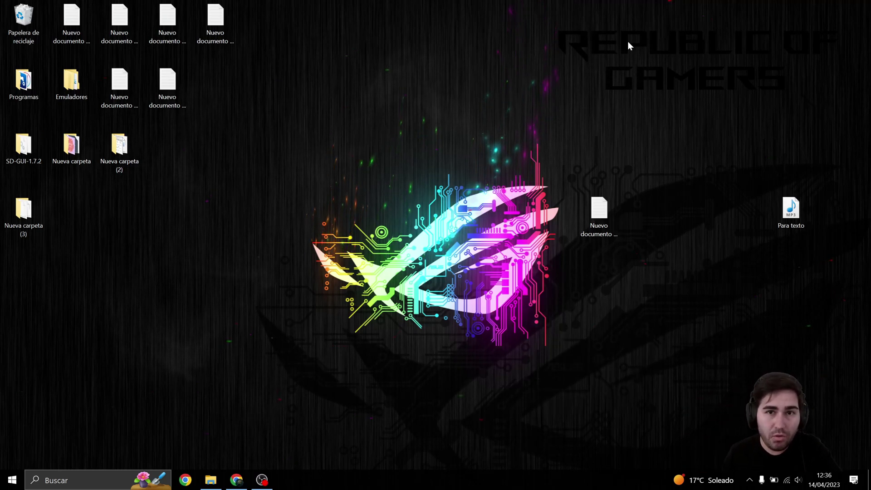
Bring the incognito browser with the office.com landing page to the front.
click(237, 480)
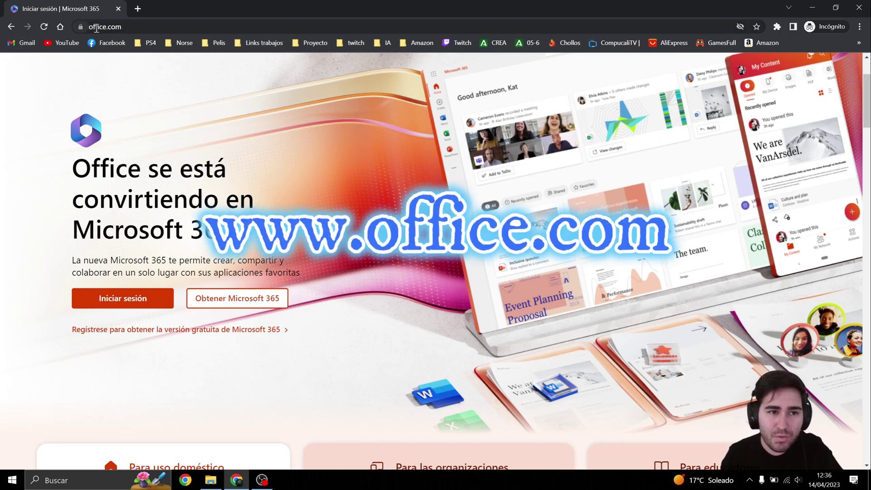
drag(95, 29, 145, 28)
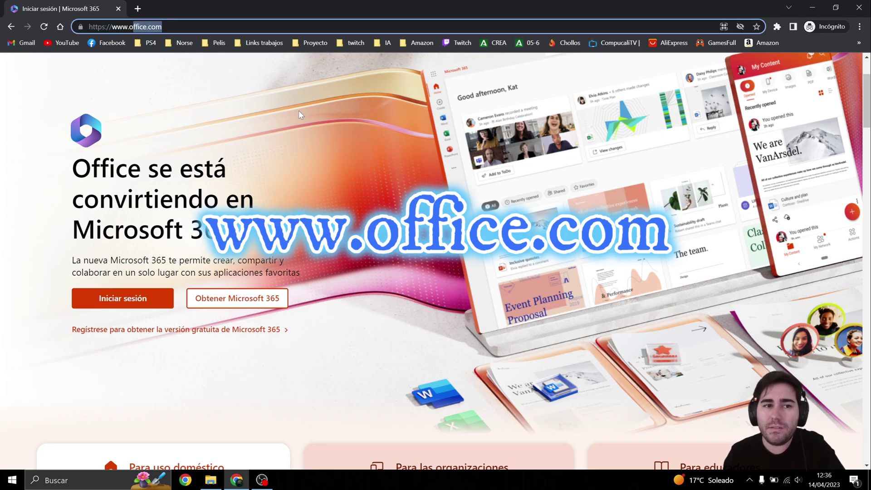
click(293, 122)
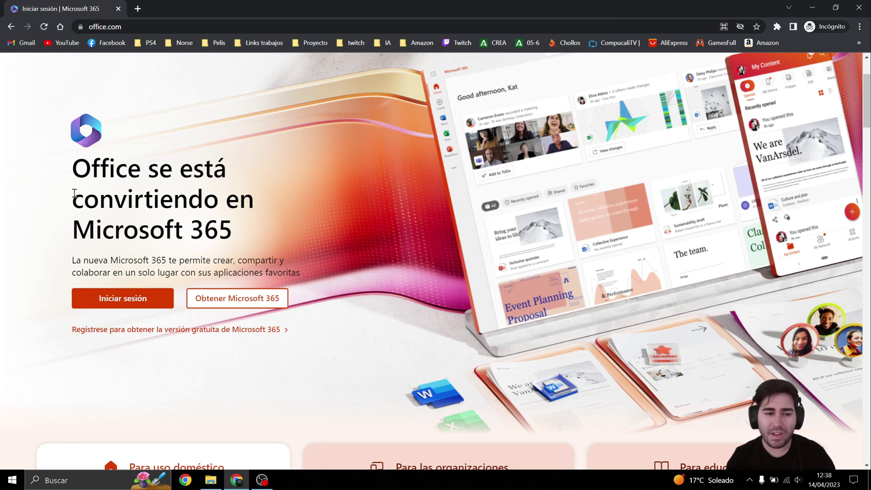
View the Microsoft 365 sign-in page, then return to the office.com landing page.
click(136, 300)
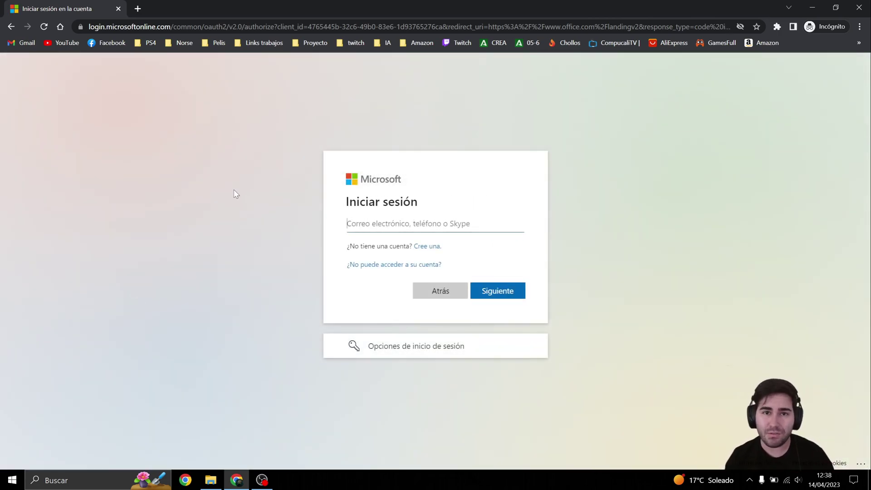
click(8, 27)
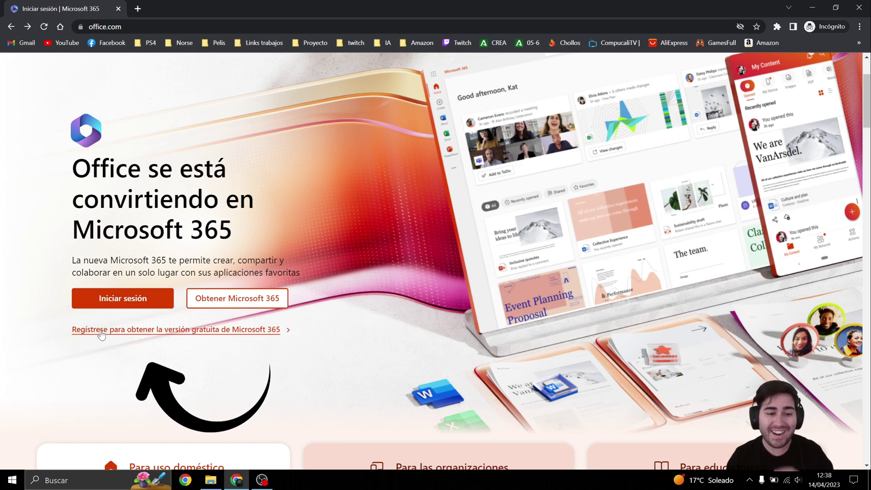
Start the free Microsoft 365 signup, enter the new account's e-mail address, and continue.
click(189, 330)
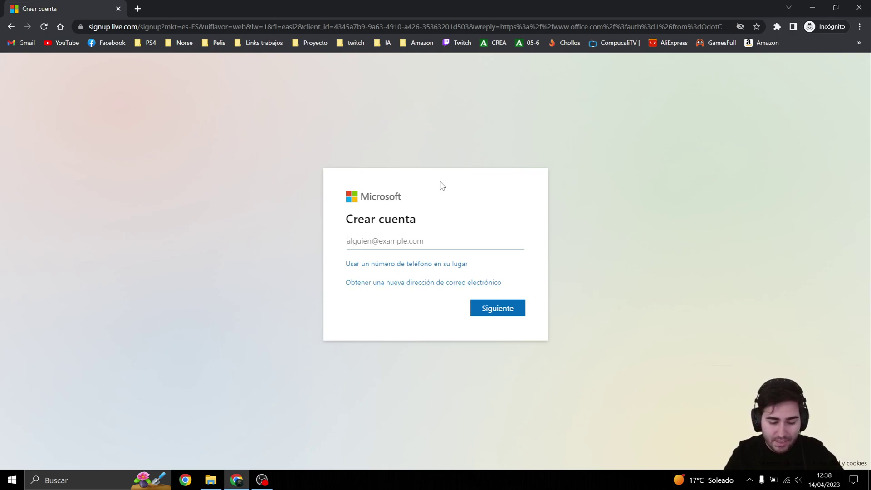
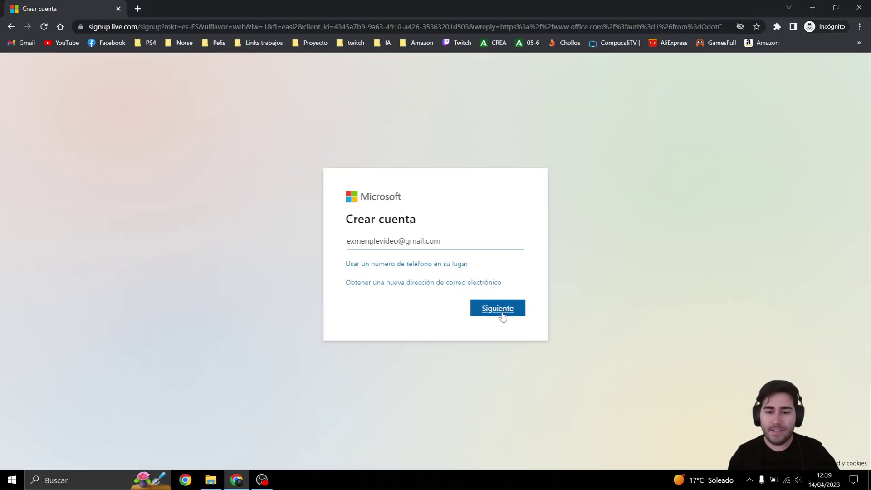
click(503, 312)
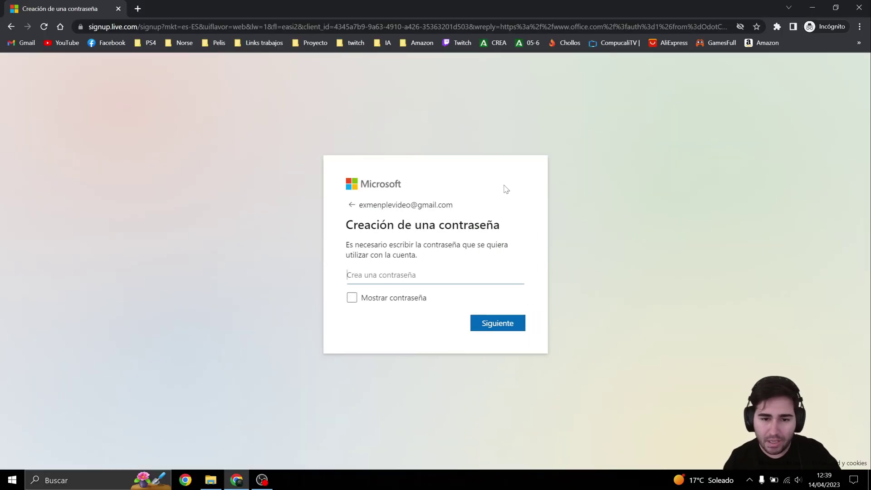
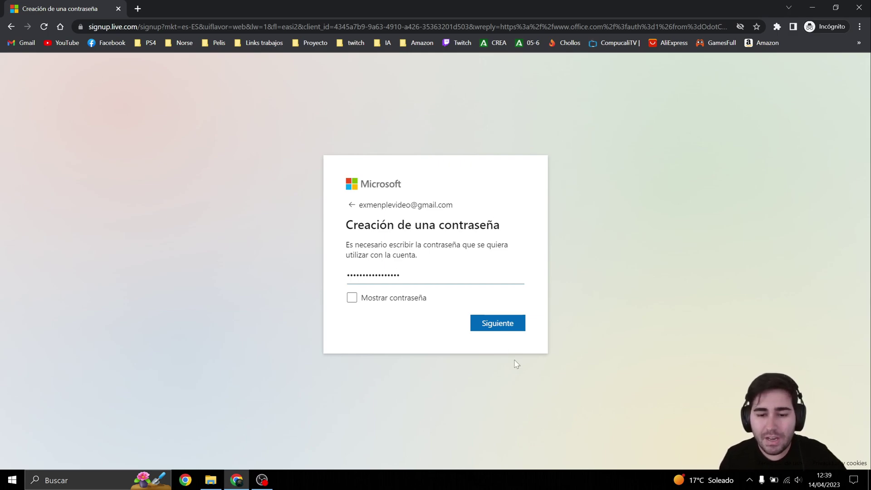
Set the account password, then choose birth day 13 and month septiembre.
click(477, 324)
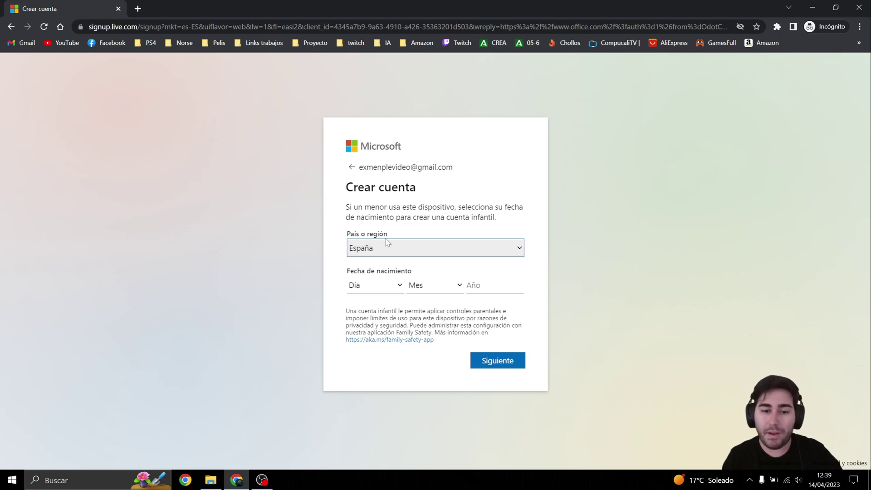
click(375, 289)
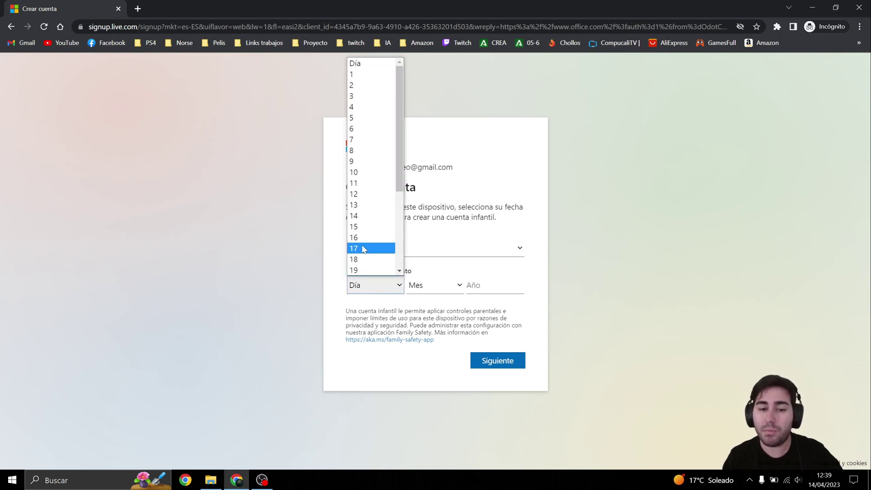
click(363, 202)
click(422, 283)
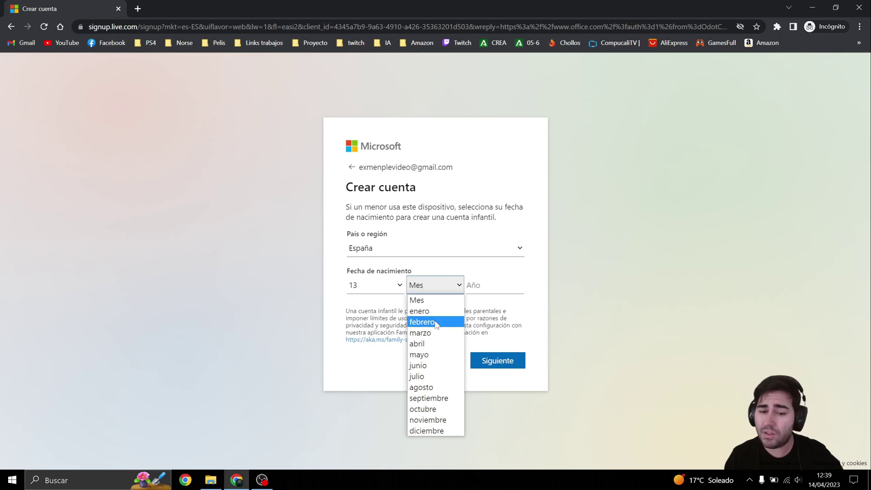
click(427, 399)
Enter 1998 as the birth year and submit the country and birth date.
click(490, 285)
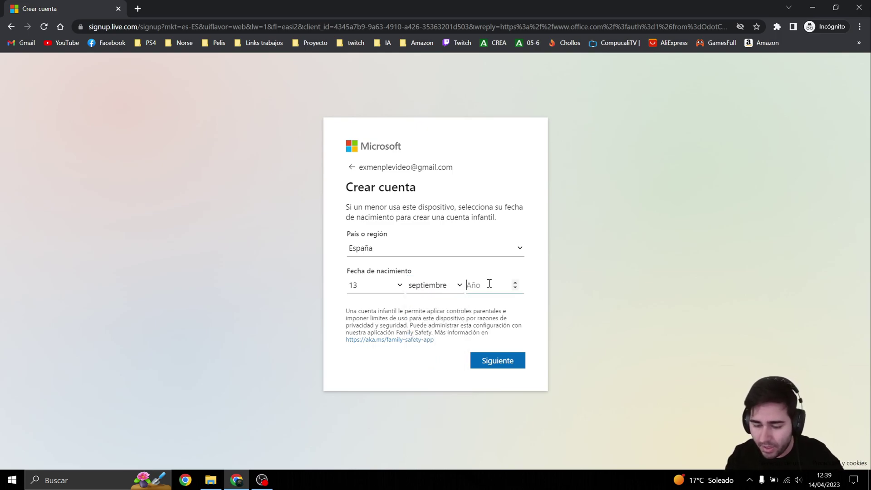
text(188)
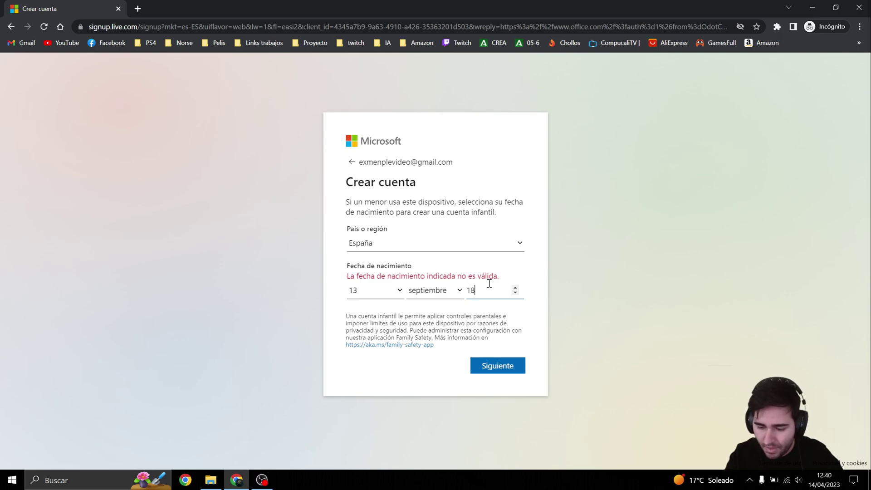
text(6)
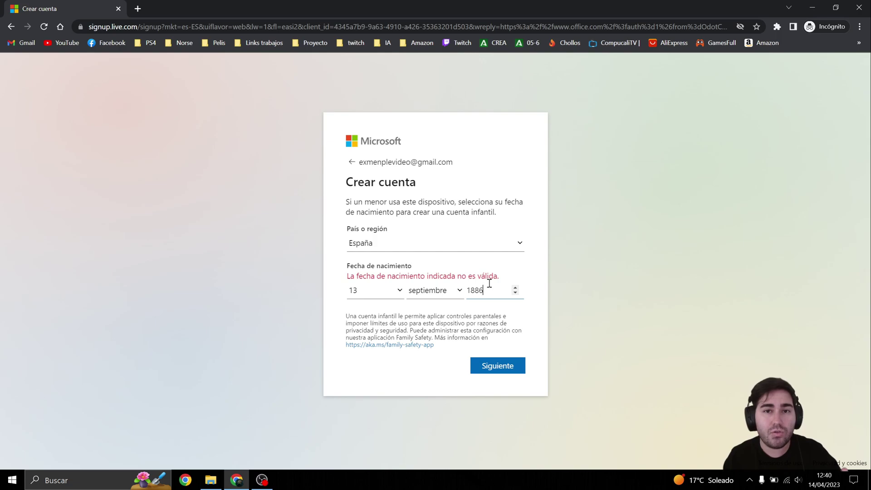
key(BackSpace)
key(BackSpace)
key(BackSpace)
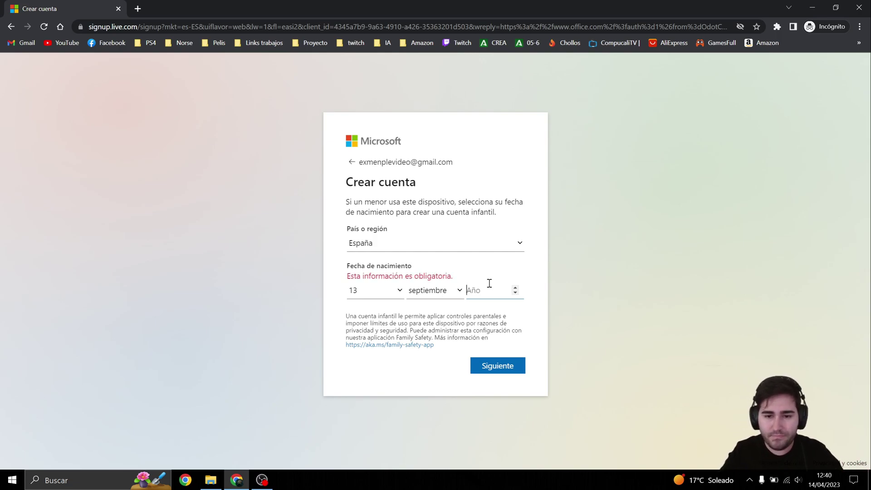
text(1998)
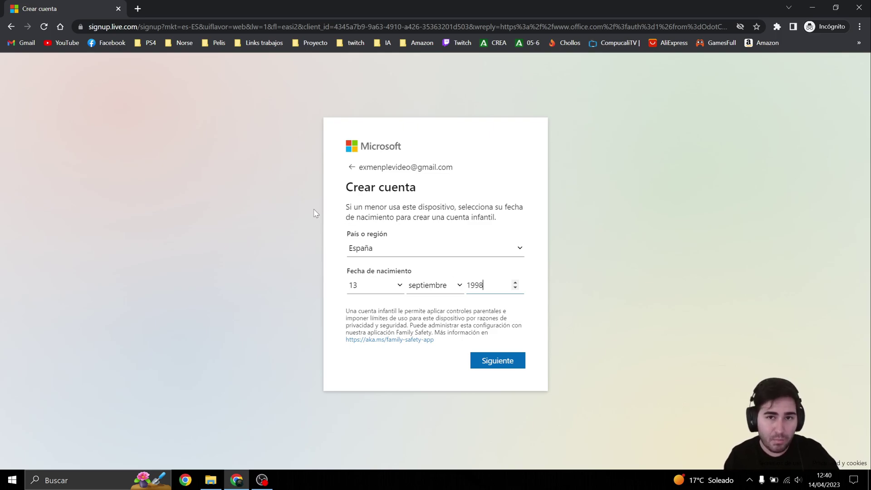
click(499, 364)
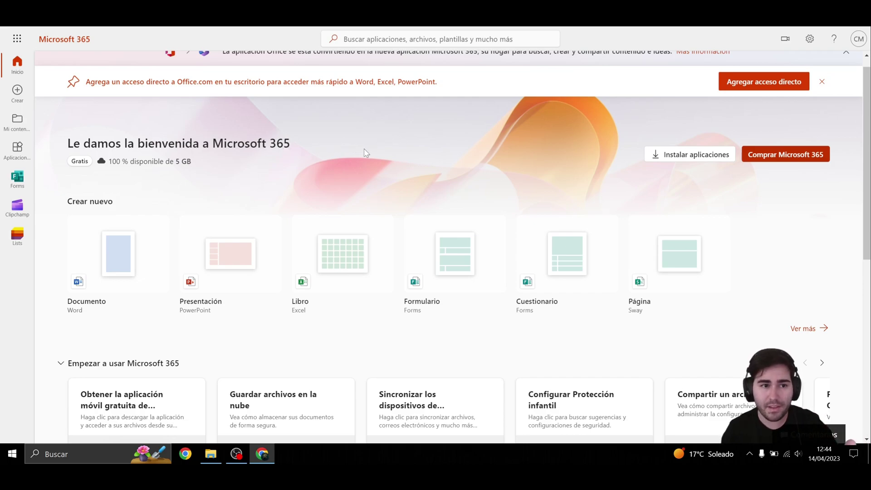
Scroll to the top of the new account's Microsoft 365 welcome page.
scroll(299, 186, up, 1)
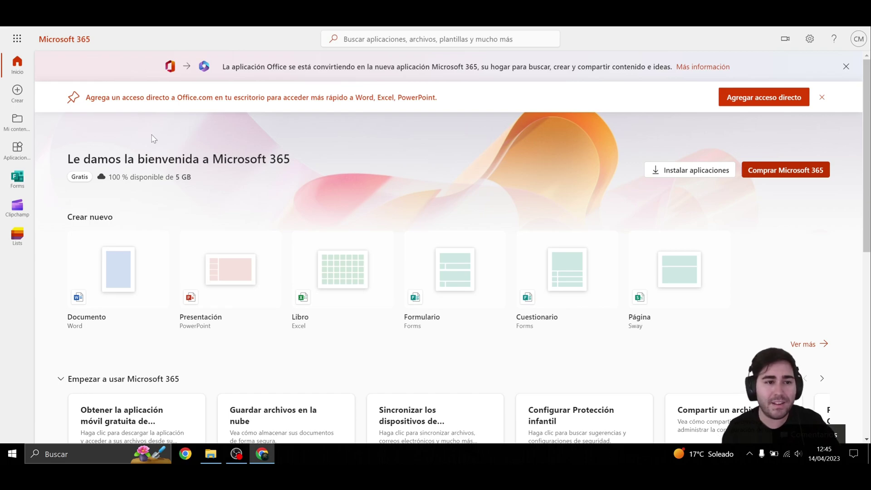
Go to the Crear page and start a new blank Word document.
click(13, 99)
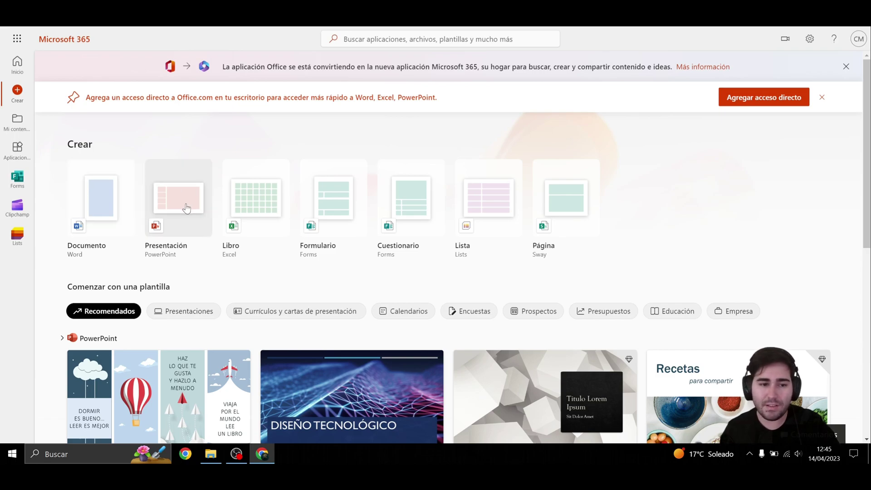
click(248, 227)
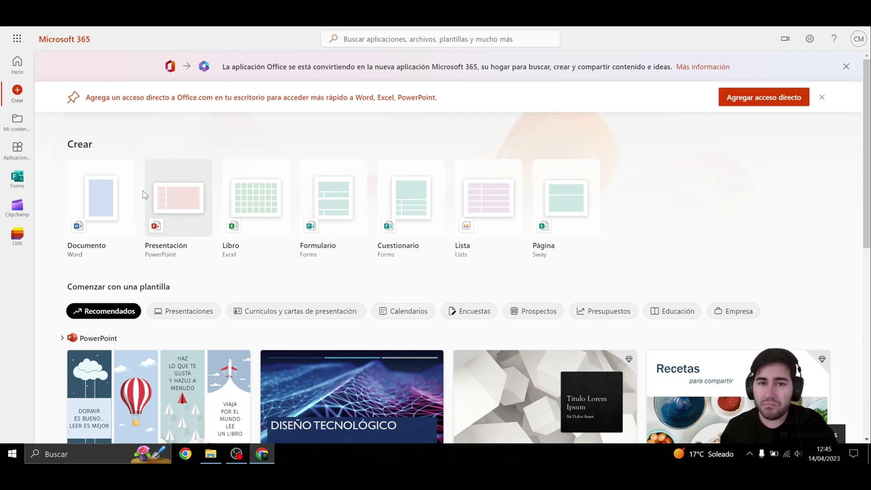
click(108, 193)
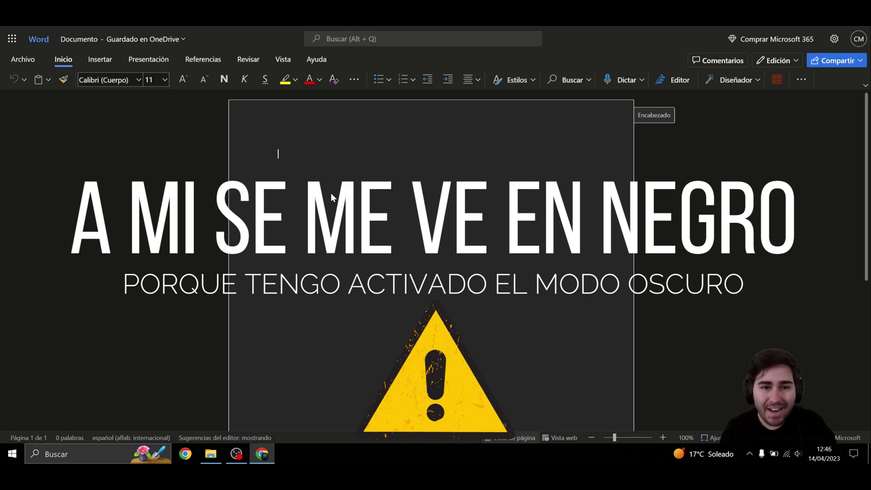
Type placeholder text and color it red.
key(alt+grave)
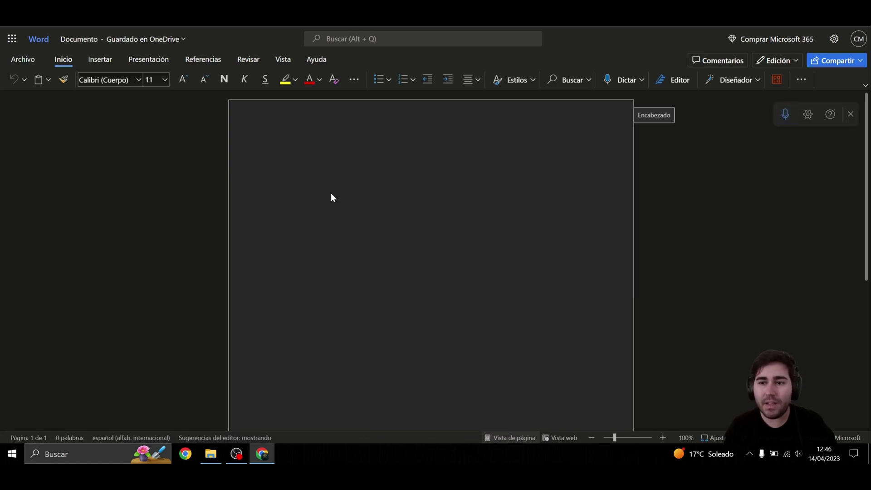
text(dsnvb)
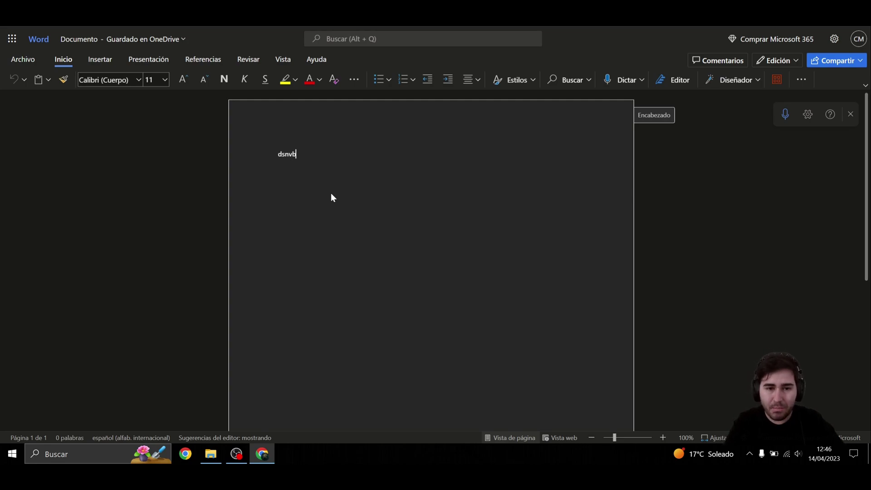
text(hsdvh)
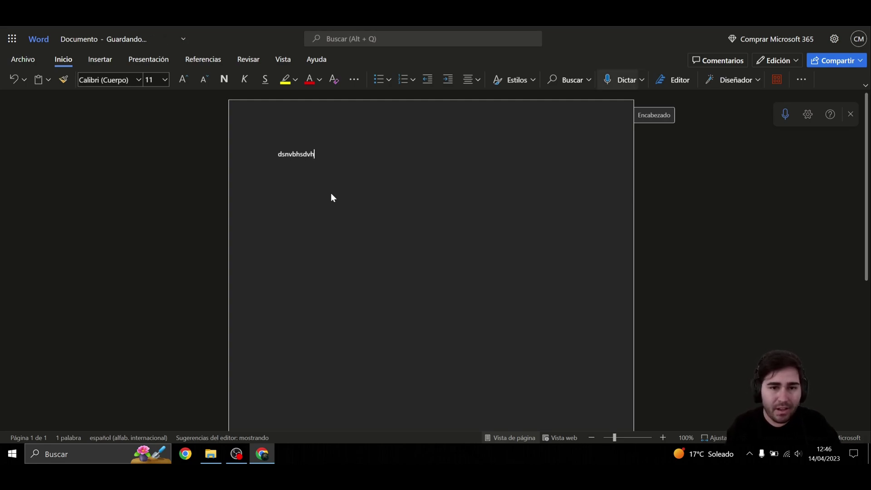
drag(334, 156, 248, 140)
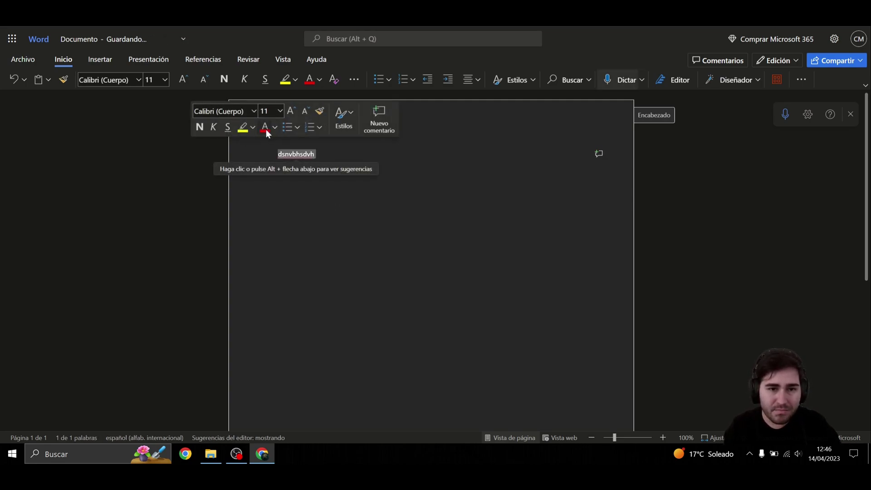
click(265, 127)
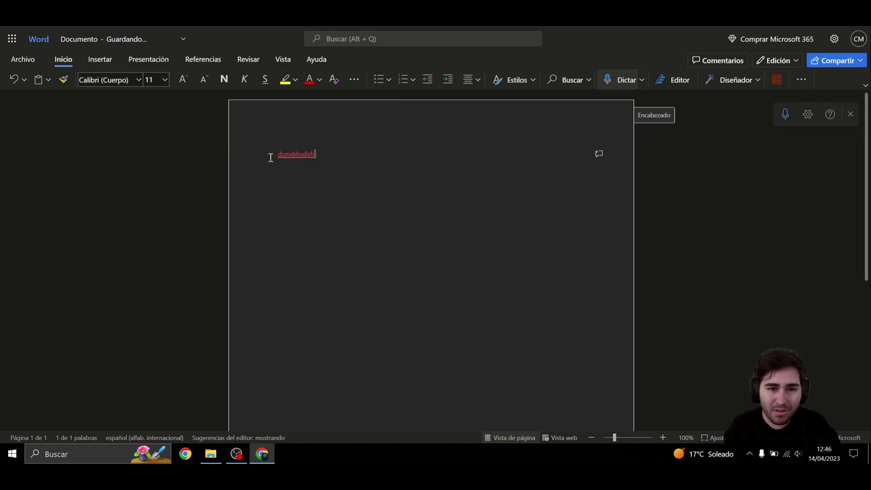
click(319, 81)
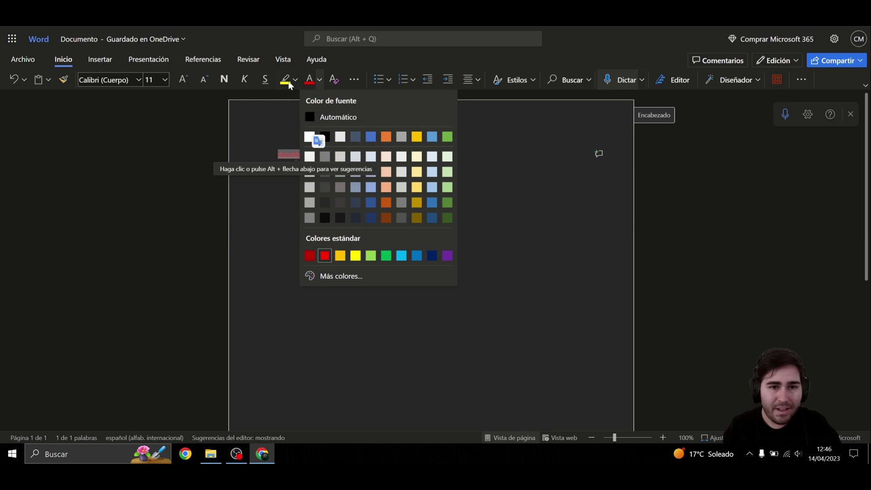
click(307, 82)
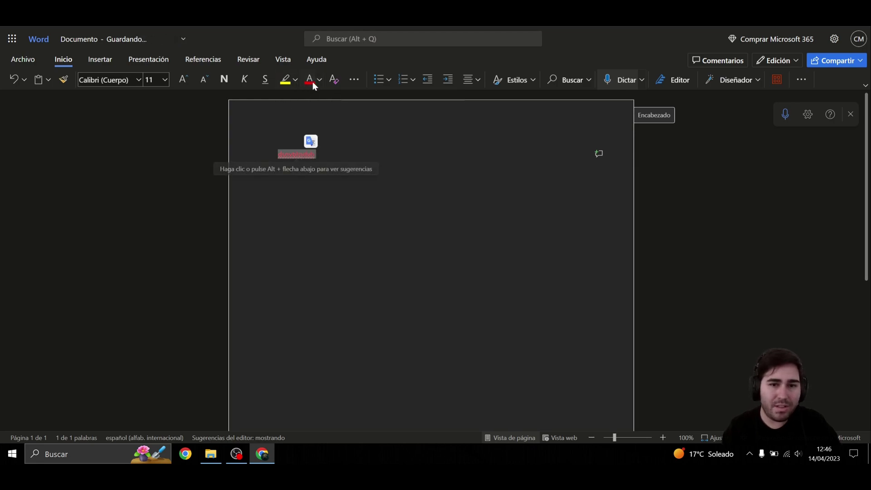
Make the text a numbered list item and set it to 26 point.
click(334, 168)
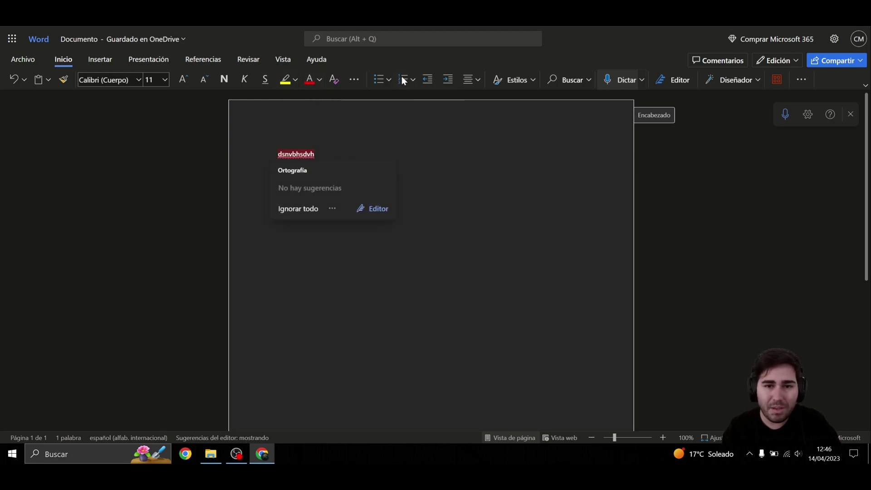
click(403, 81)
double_click(344, 158)
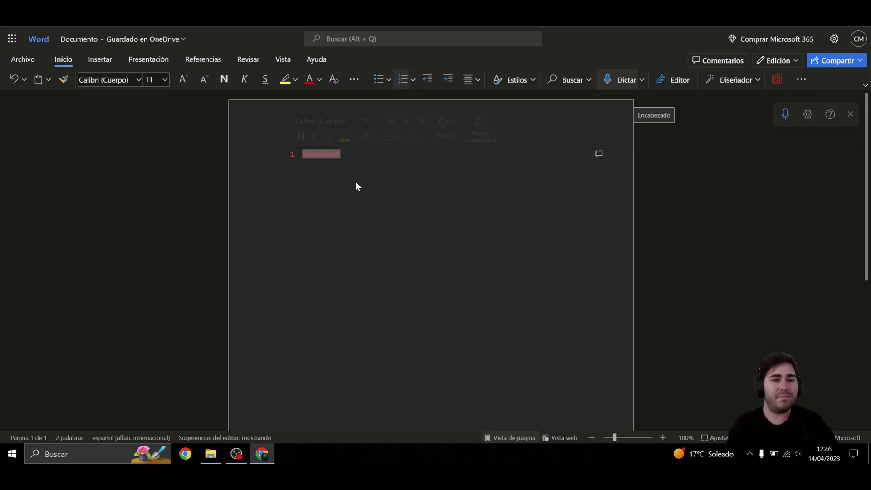
click(349, 184)
drag(386, 165, 280, 151)
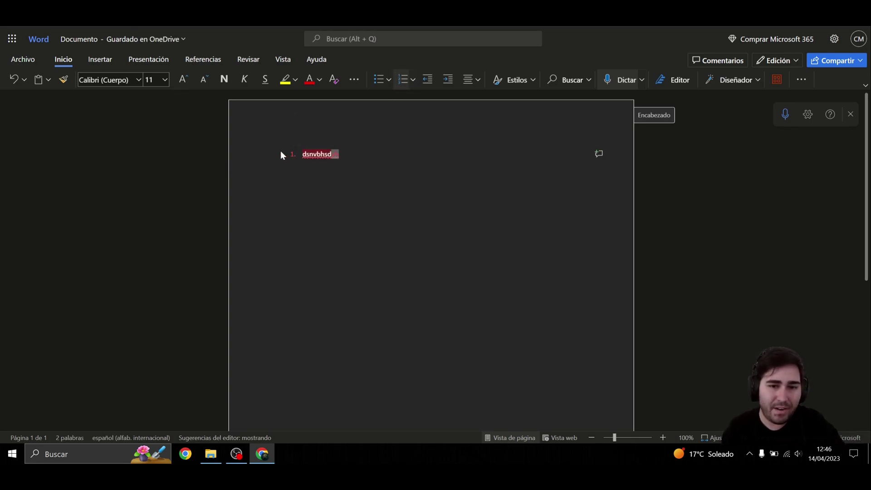
click(164, 80)
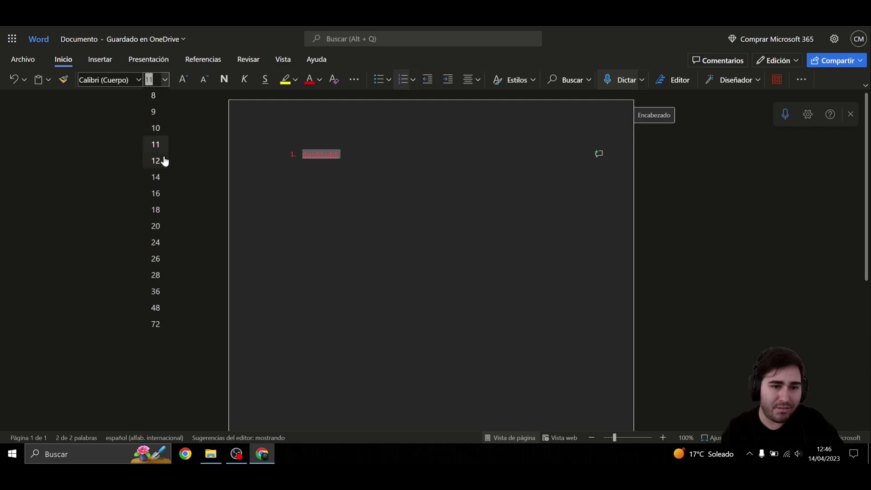
click(155, 260)
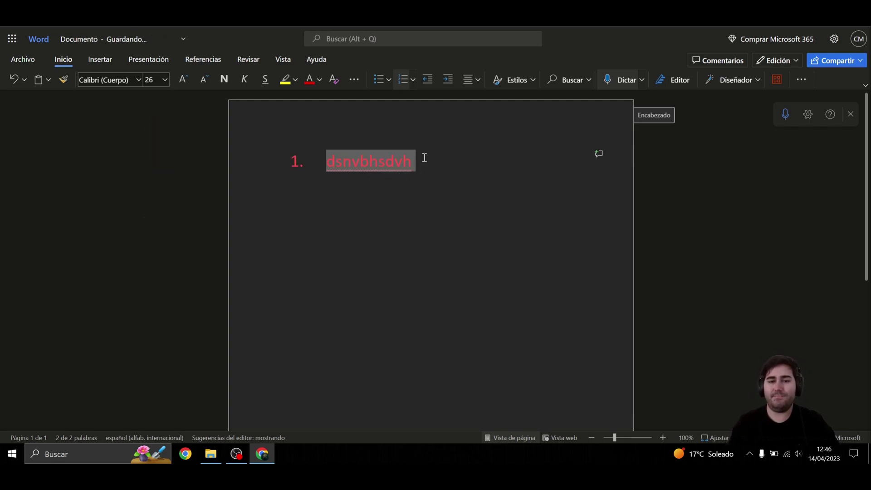
click(411, 161)
Replace the placeholder with 'Ejemplo video toxic' and remove the list numbering.
key(BackSpace)
key(BackSpace)
key(BackSpace)
key(BackSpace)
key(BackSpace)
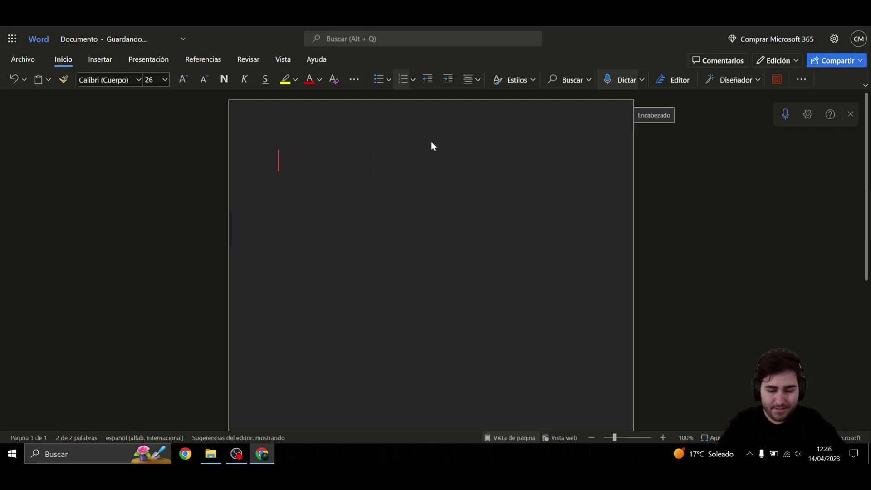
text(ejemplo f)
key(BackSpace)
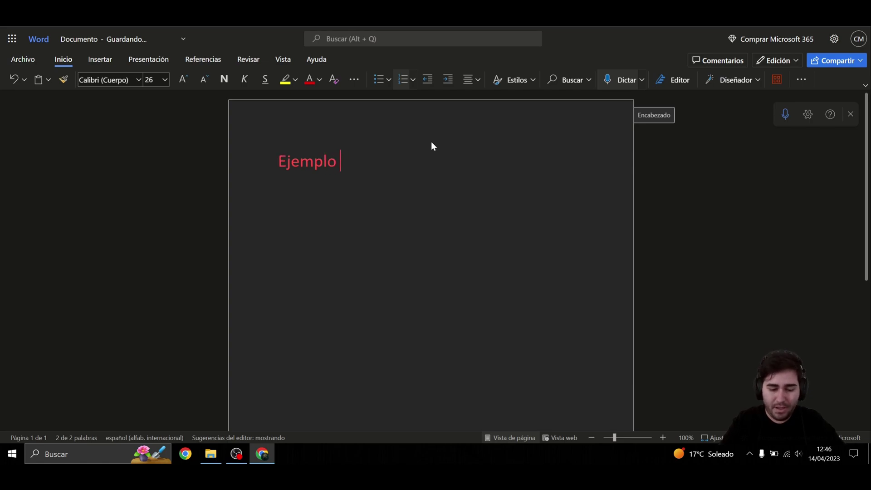
text(video toxic)
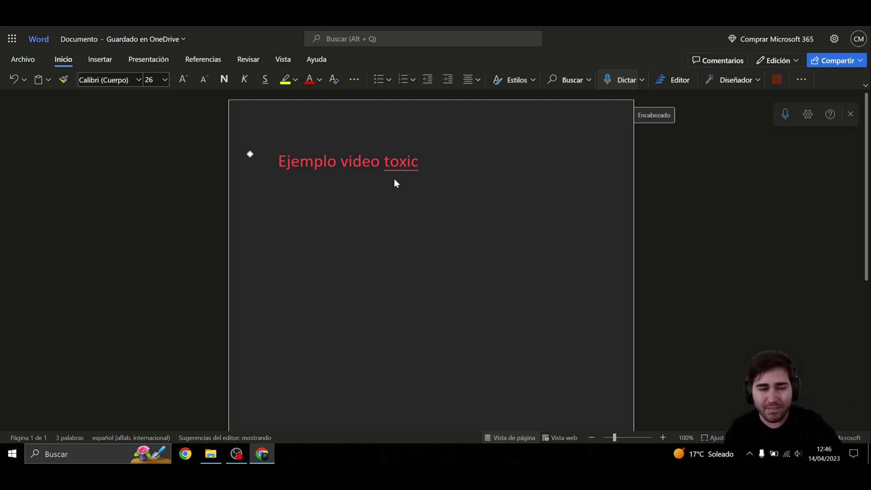
scroll(399, 204, down, 3)
scroll(408, 227, up, 3)
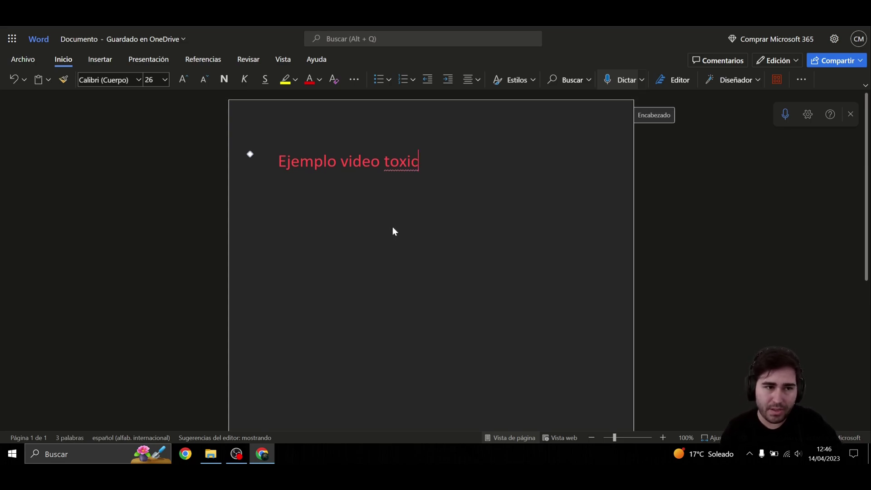
Glance at the app launcher, then open the Archivo file menu.
click(7, 34)
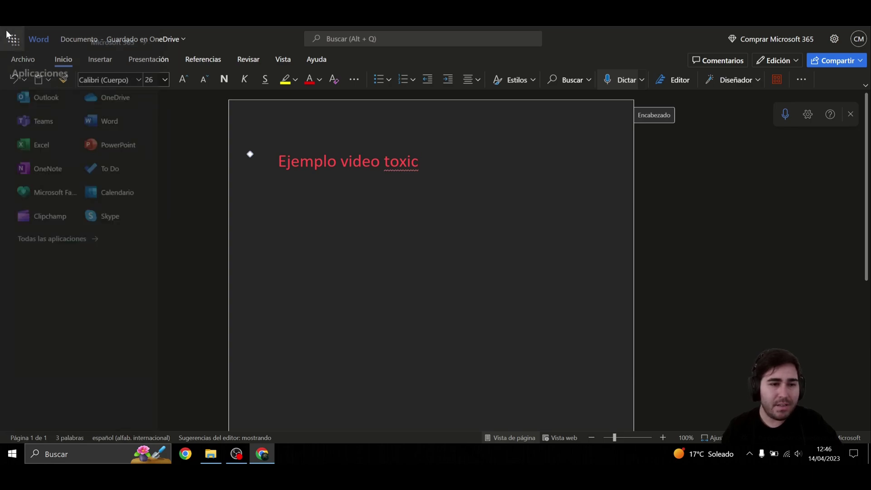
click(199, 187)
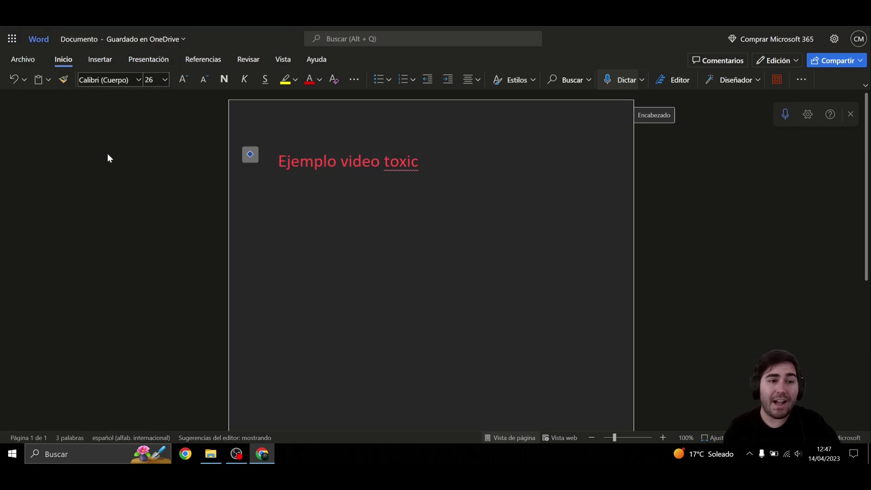
click(23, 60)
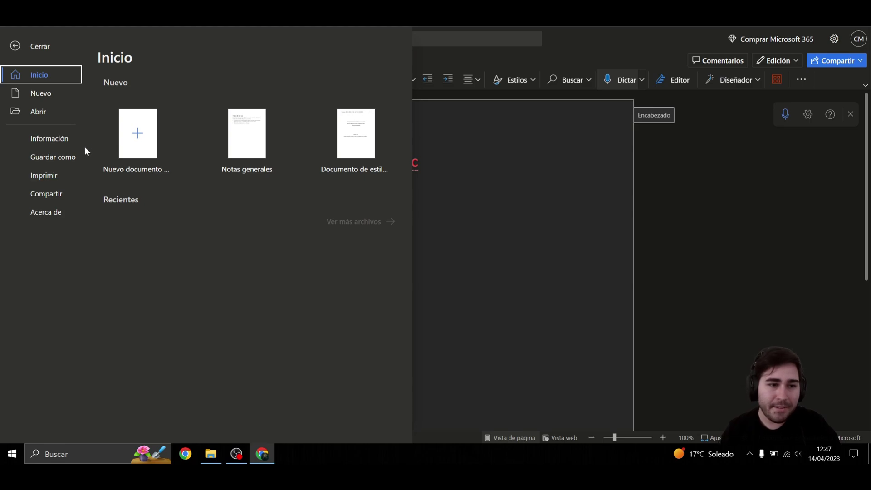
Review the Guardar como options, then show the Nuevo template gallery.
click(49, 157)
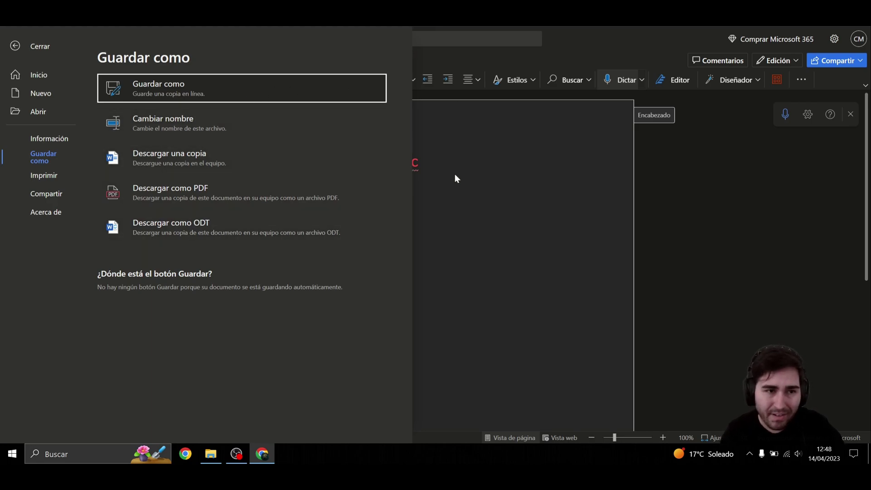
click(44, 96)
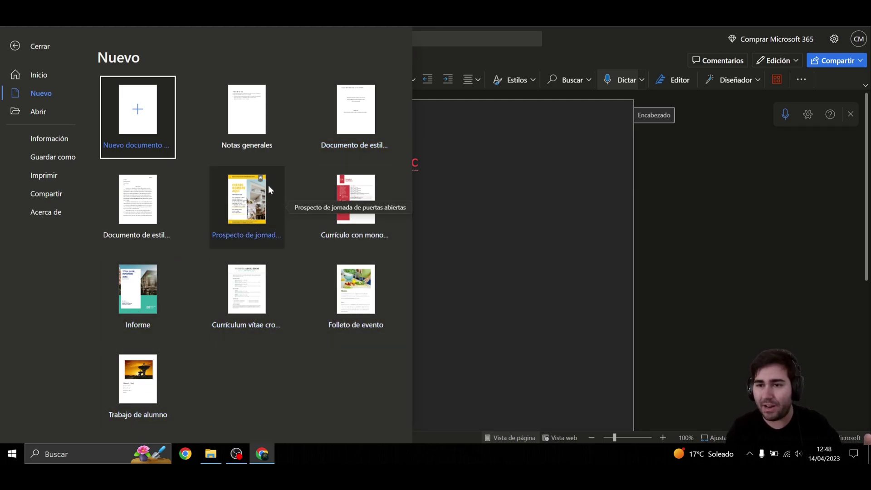
Create a document from the Currículo con monograma template, browse it, and return to Archivo.
click(355, 202)
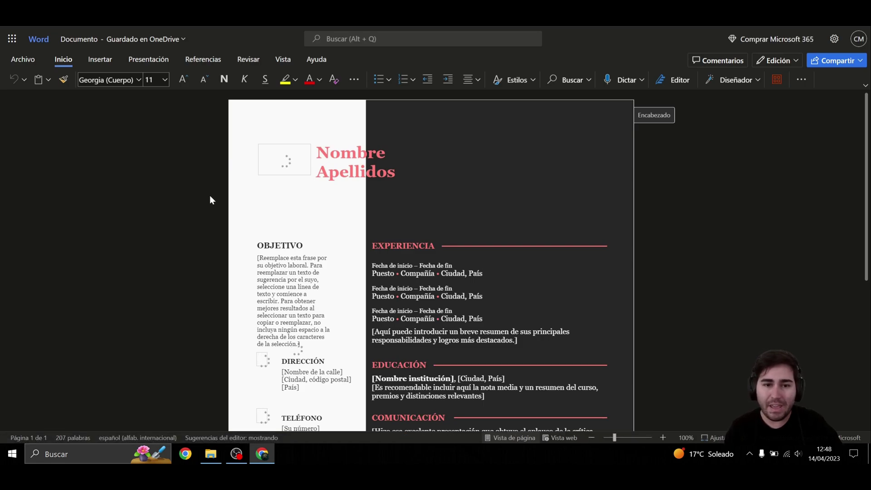
scroll(189, 238, down, 1)
scroll(197, 236, down, 3)
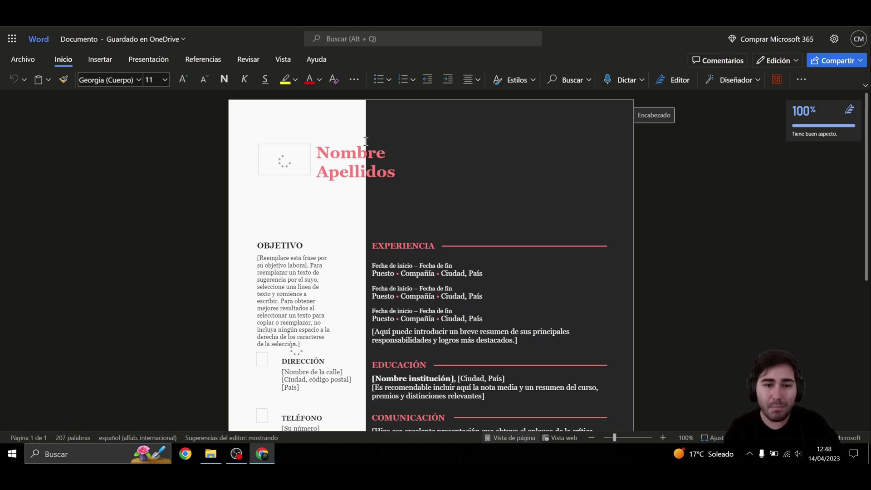
scroll(366, 141, down, 3)
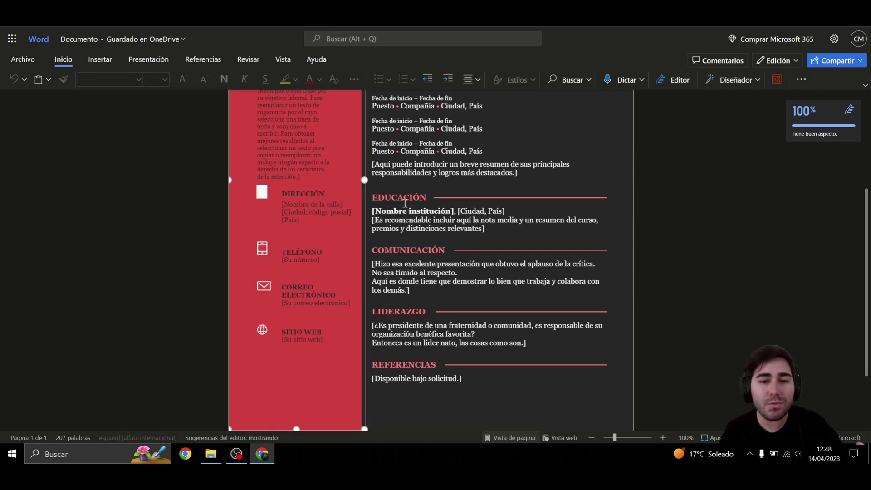
double_click(417, 151)
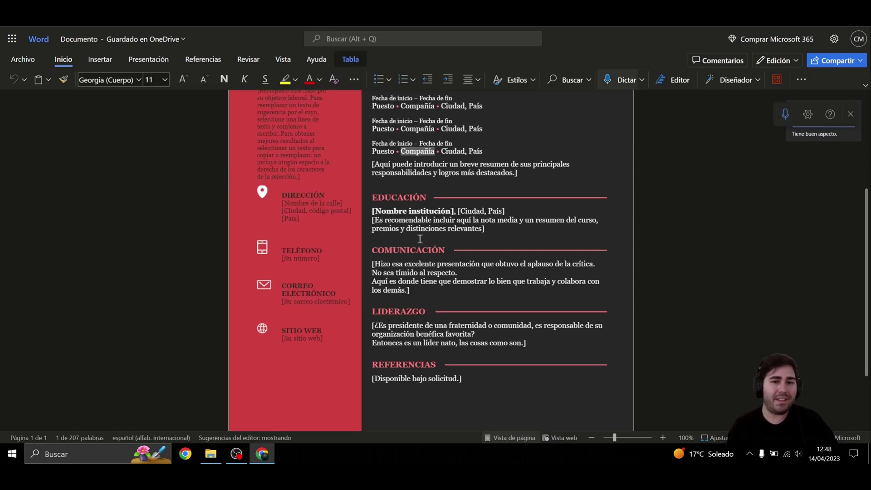
scroll(436, 218, up, 3)
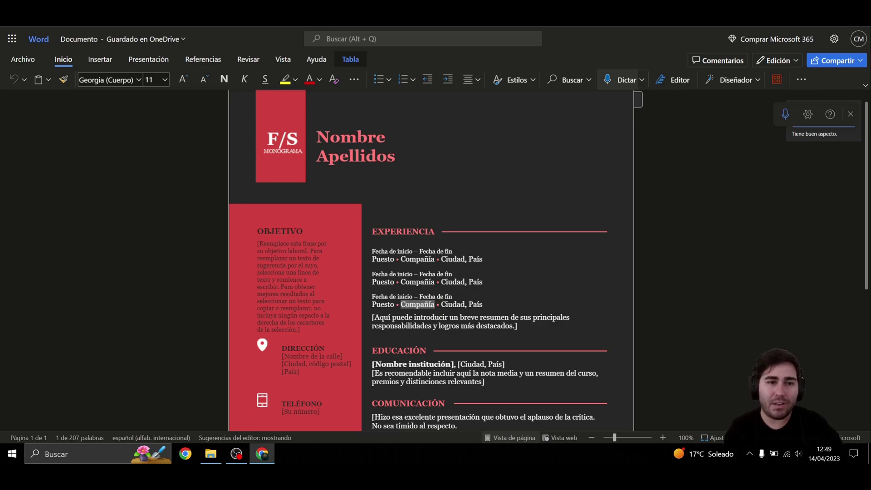
click(23, 59)
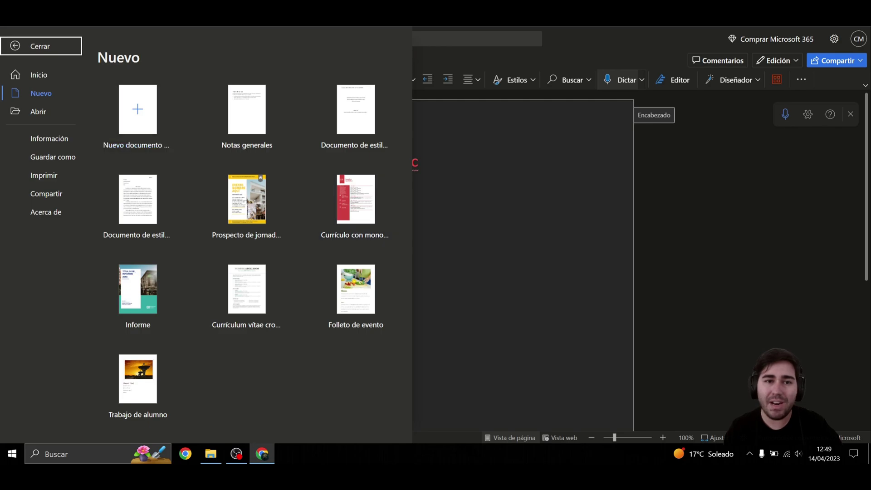
Return to the Microsoft 365 home page and start a blank PowerPoint presentation named 'Presentación'.
click(52, 45)
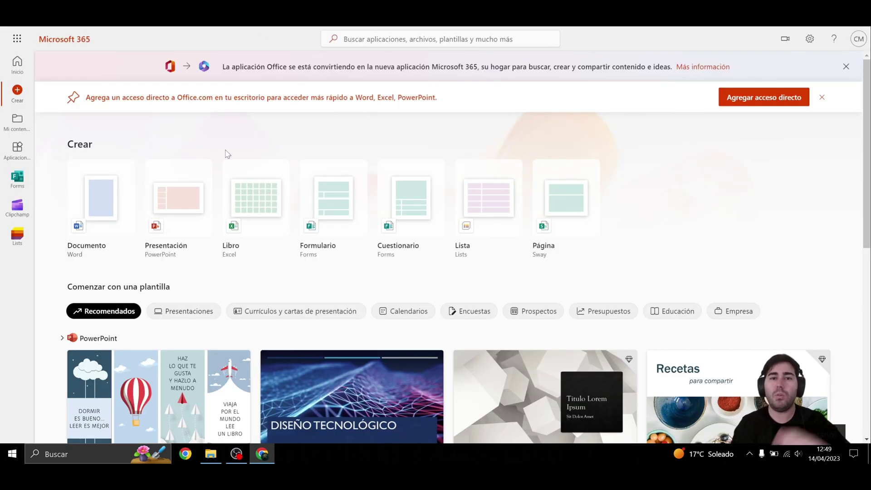
click(199, 214)
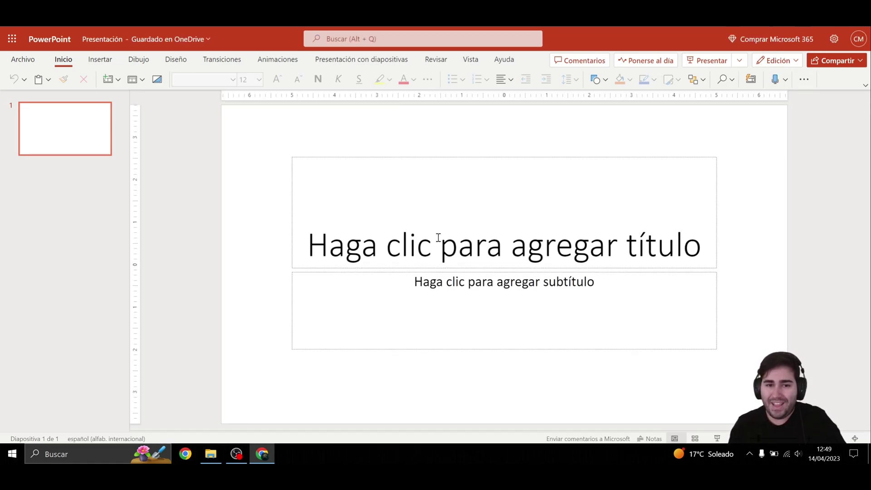
Select the title placeholder, then review the Archivo > Guardar como options and the Compartir choices.
click(380, 244)
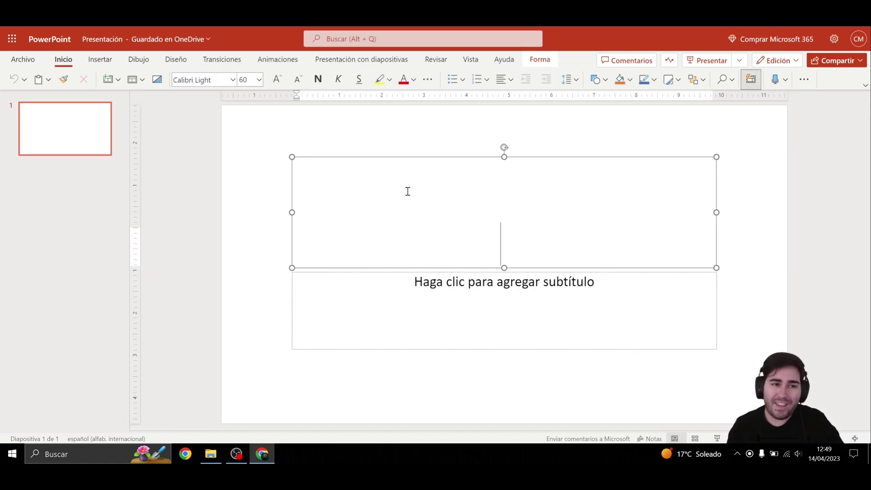
click(21, 59)
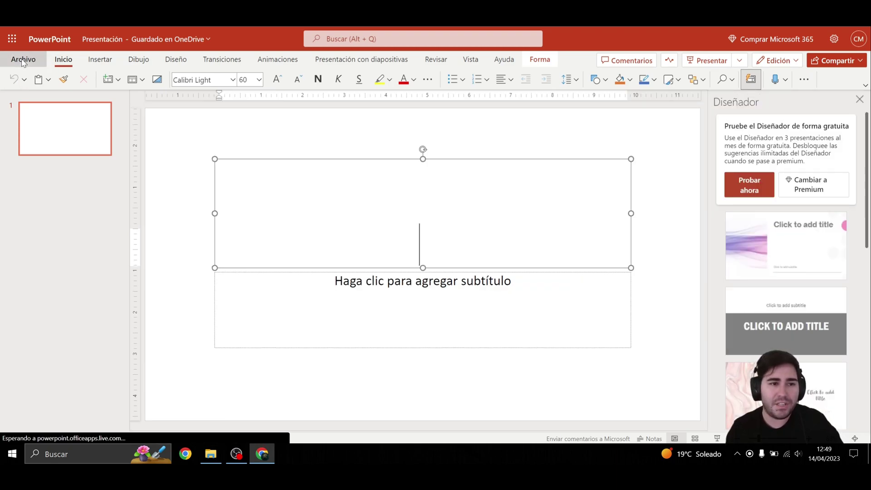
click(47, 158)
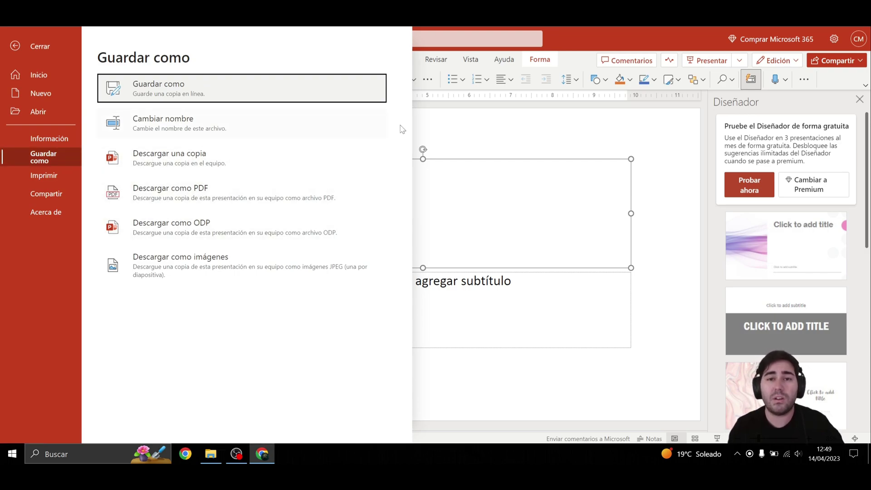
click(470, 130)
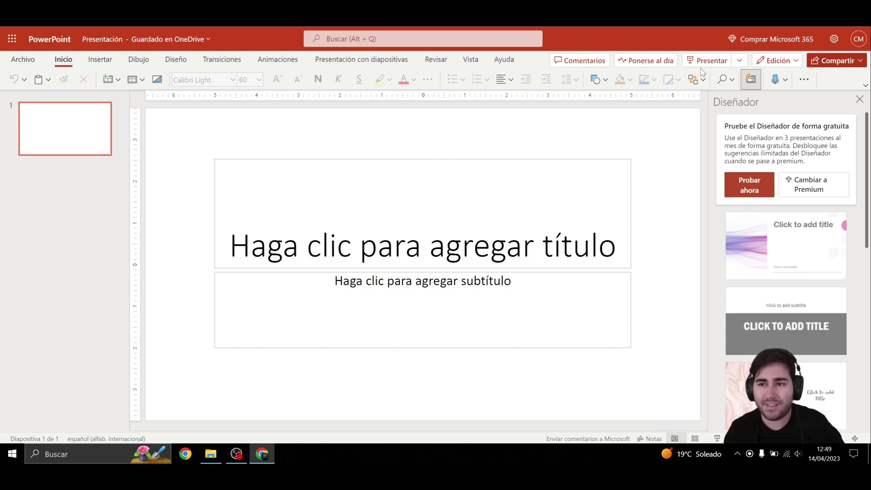
click(836, 63)
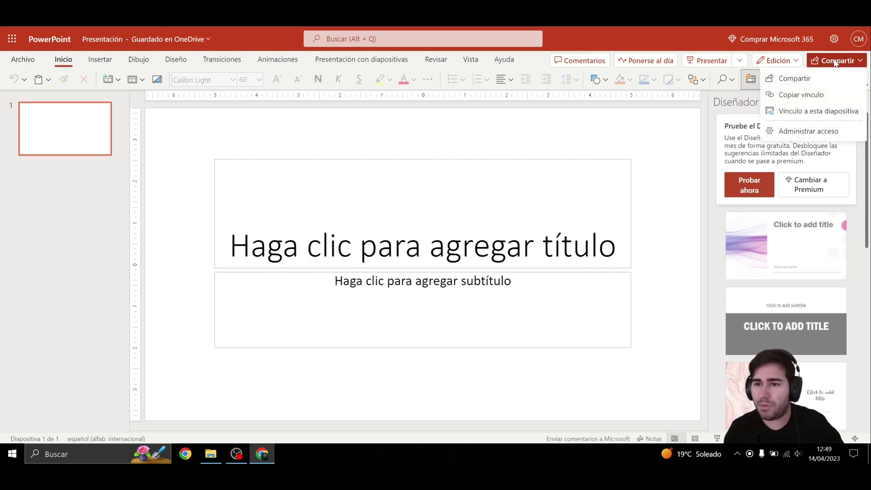
click(515, 163)
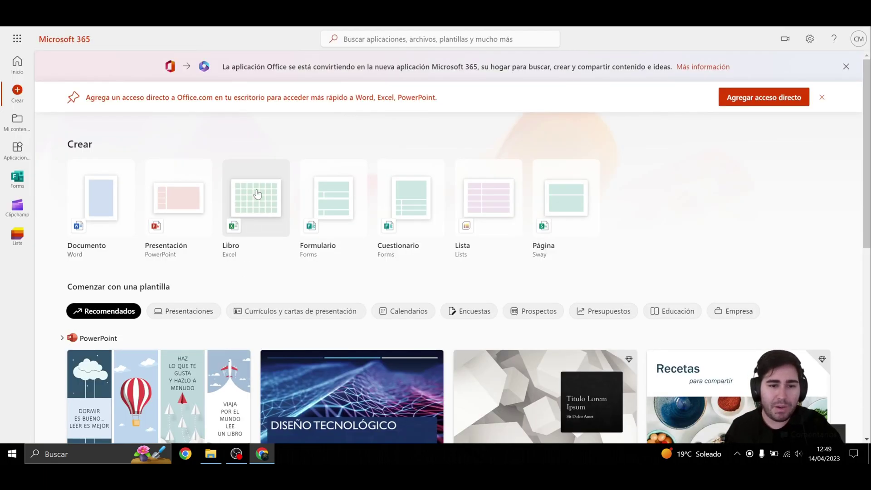
Create a blank Excel workbook from the Libro tile, opening as 'Libro' with sheet Hoja1.
click(257, 190)
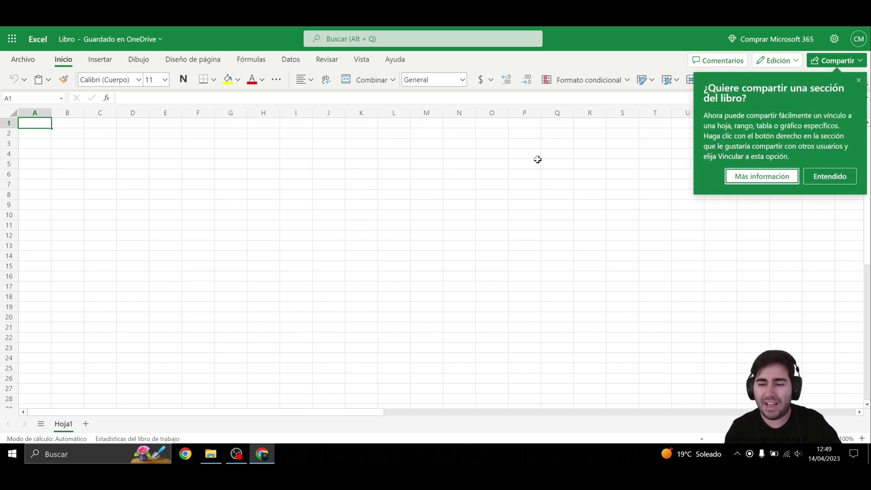
Dismiss the sharing tip, enter 'fdgdfgfdgdfdf' in A1, and browse the Diseño de página and Dibujo tabs.
click(829, 175)
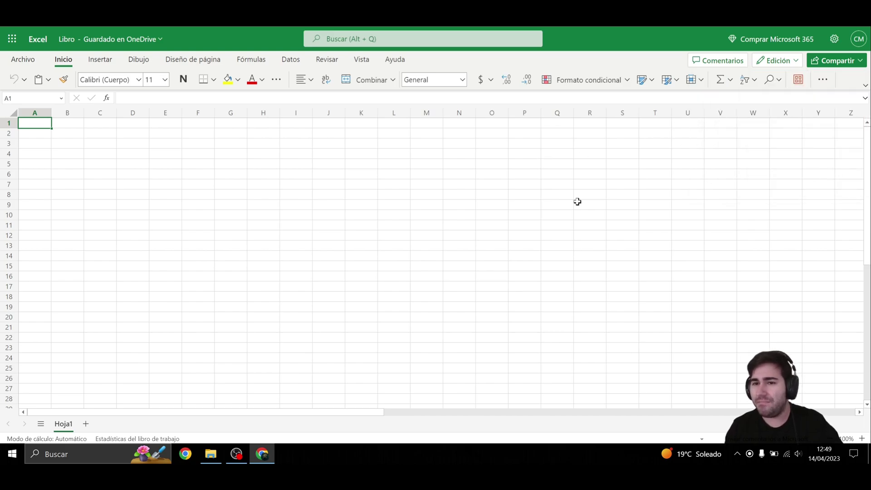
text(fdgdfgfdgdfdf)
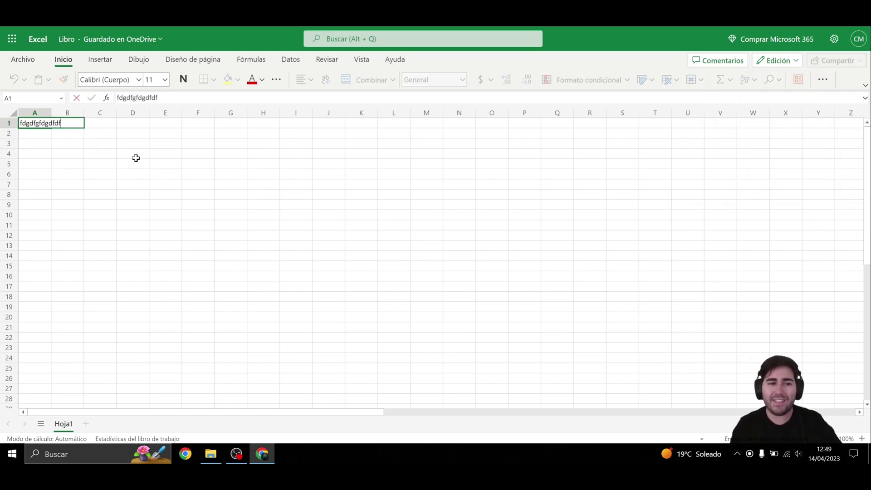
click(192, 60)
click(141, 62)
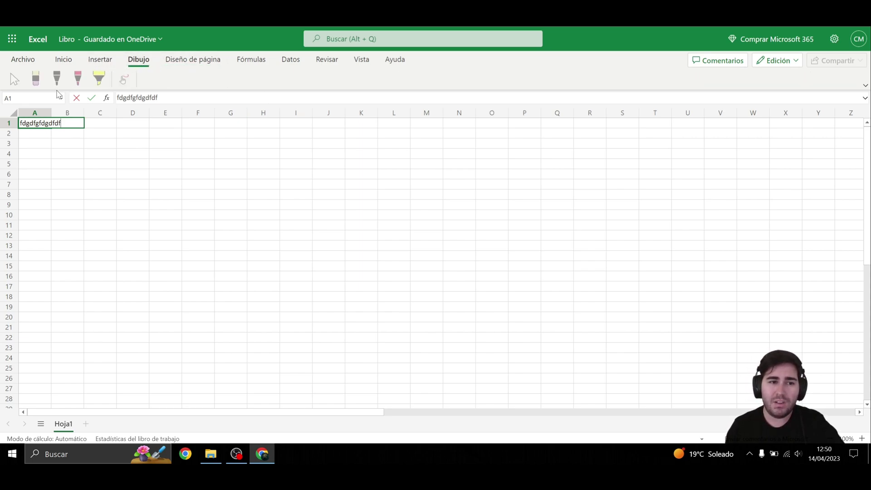
drag(219, 160, 212, 343)
click(224, 242)
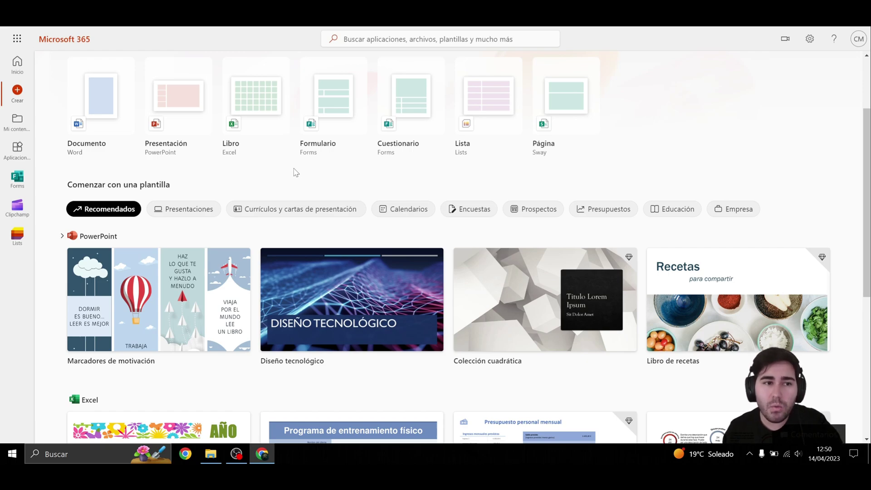
Check the apps list, then browse Recomendados templates such as Diseño tecnológico and Boletín de viajes.
click(17, 39)
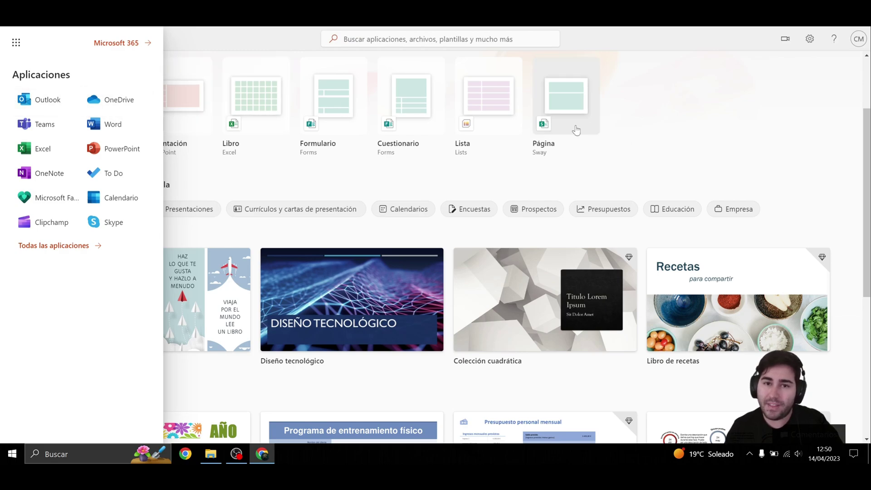
click(664, 142)
scroll(381, 203, down, 3)
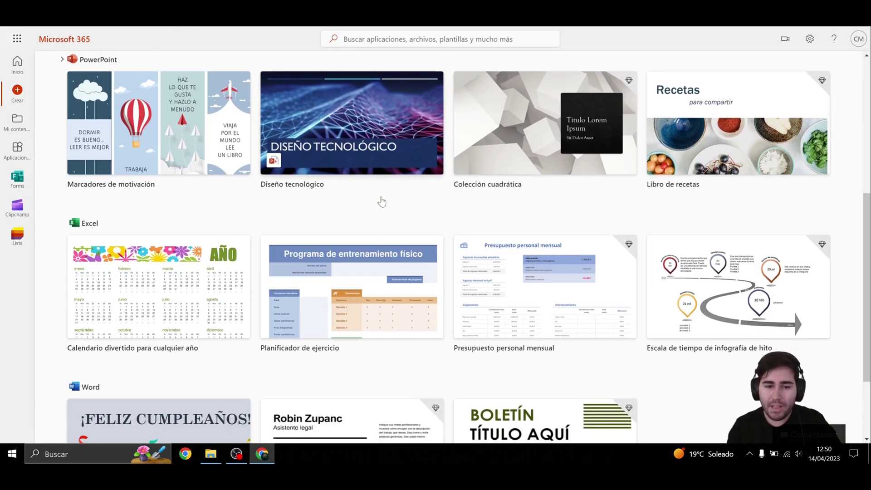
scroll(376, 204, down, 2)
scroll(373, 204, up, 1)
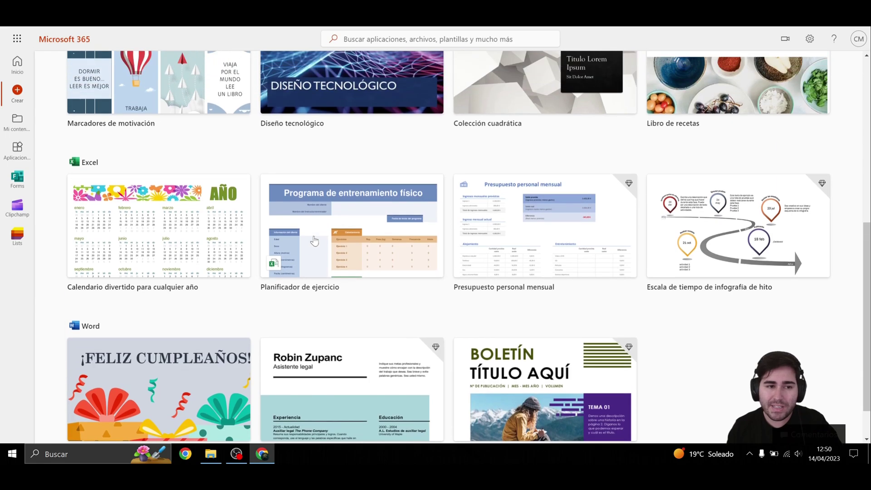
scroll(373, 204, up, 4)
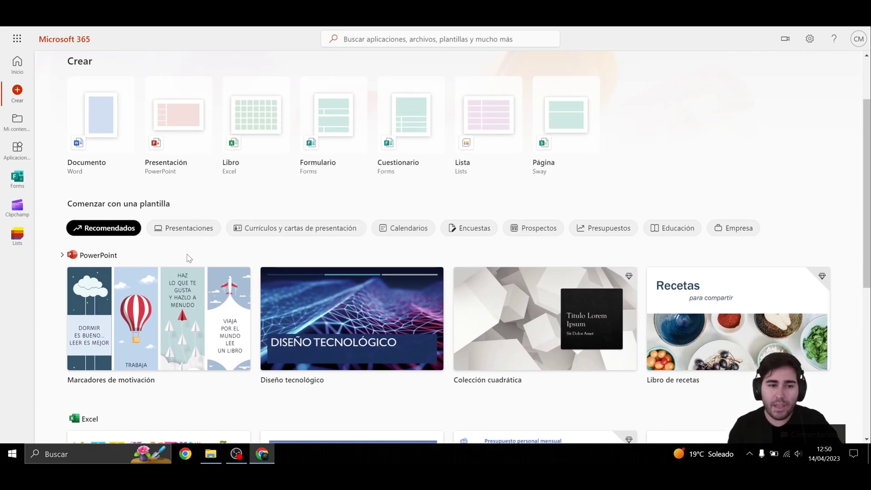
scroll(192, 257, up, 1)
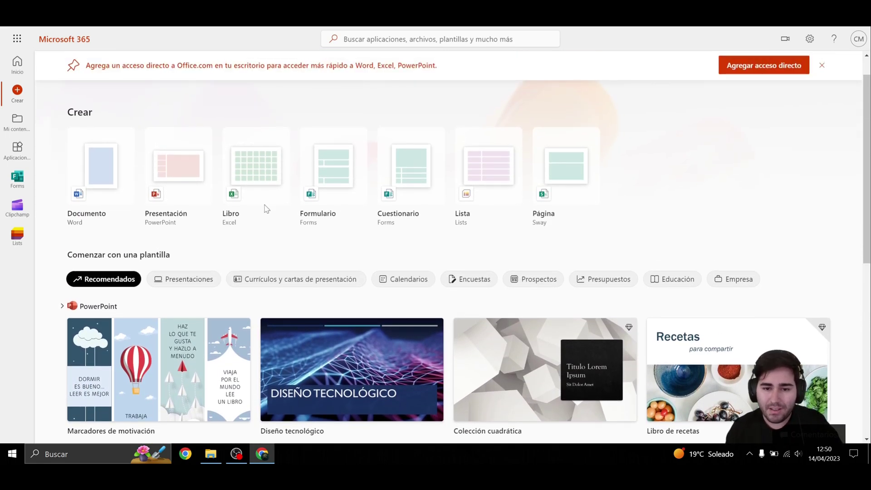
scroll(266, 209, down, 1)
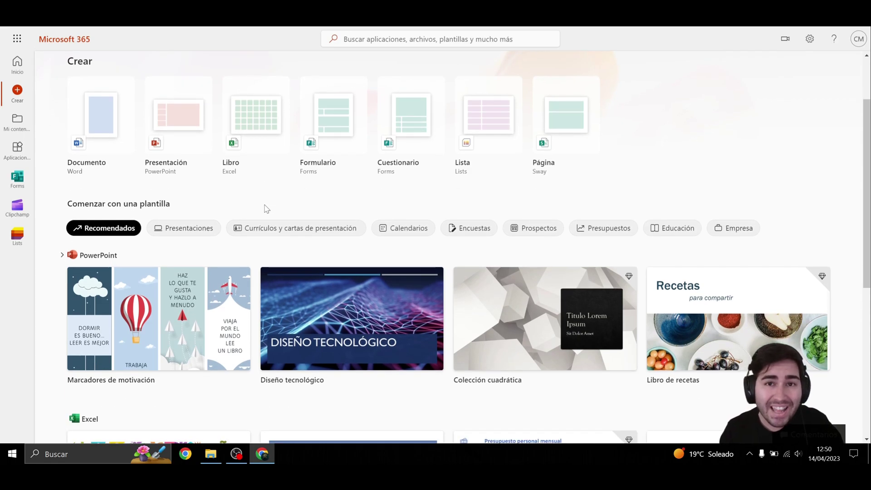
scroll(267, 209, down, 1)
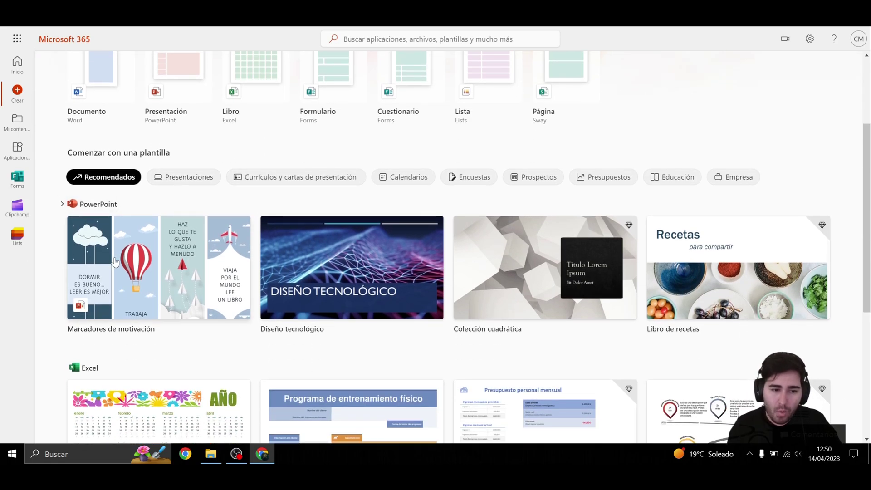
scroll(272, 299, down, 3)
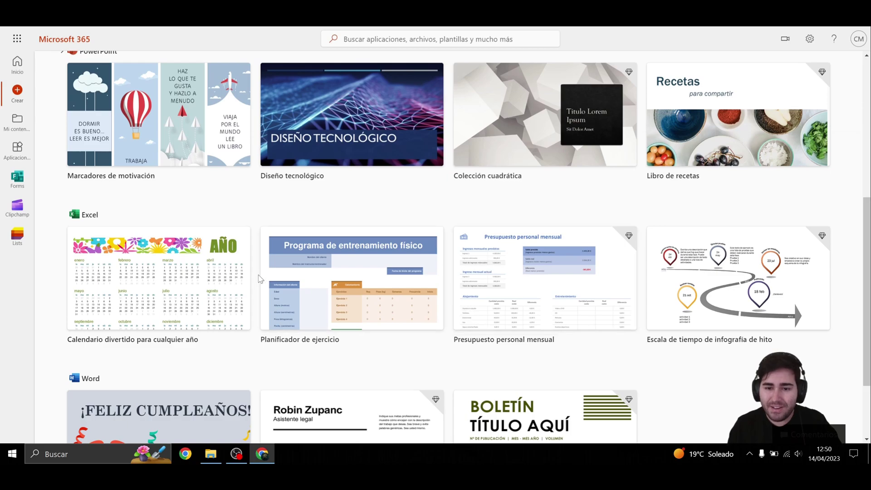
scroll(364, 200, down, 1)
scroll(364, 200, down, 1)
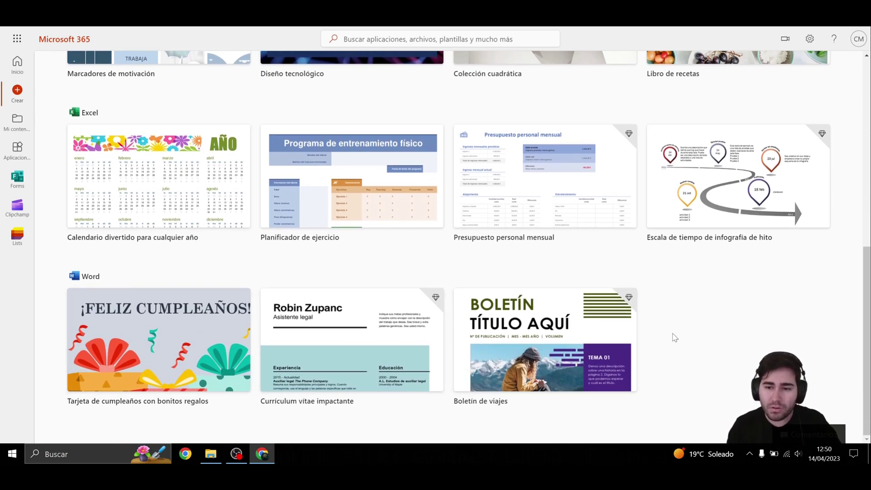
scroll(675, 337, up, 1)
scroll(675, 337, up, 4)
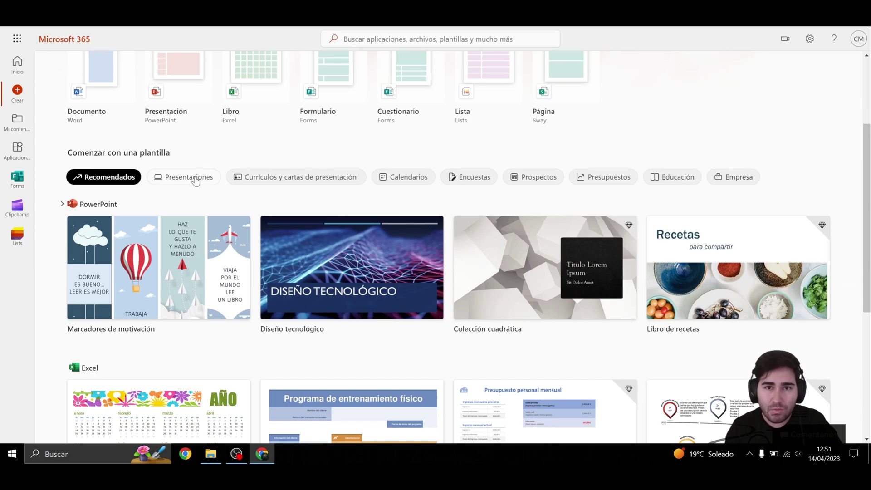
scroll(330, 177, down, 5)
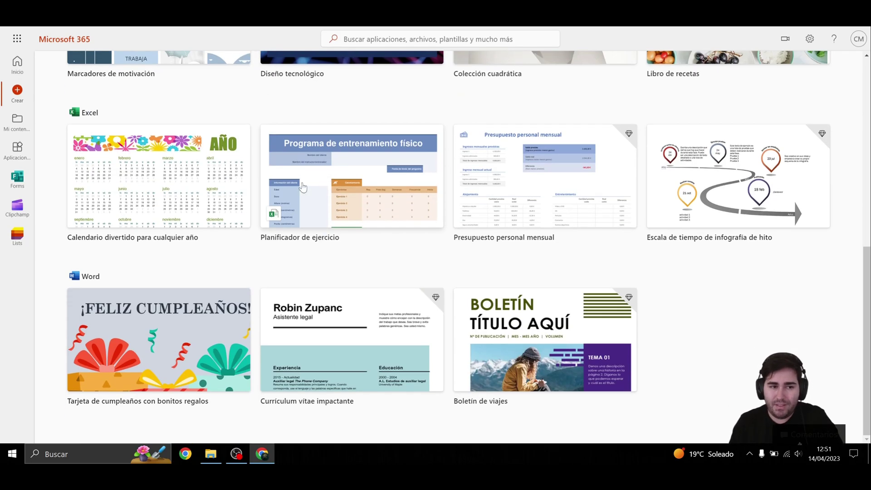
scroll(270, 245, up, 6)
scroll(290, 244, up, 2)
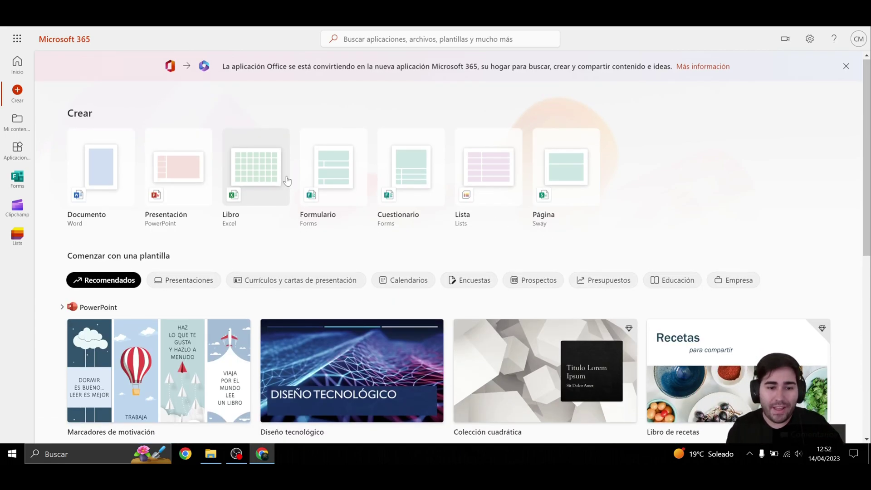
scroll(284, 182, down, 2)
scroll(278, 184, up, 2)
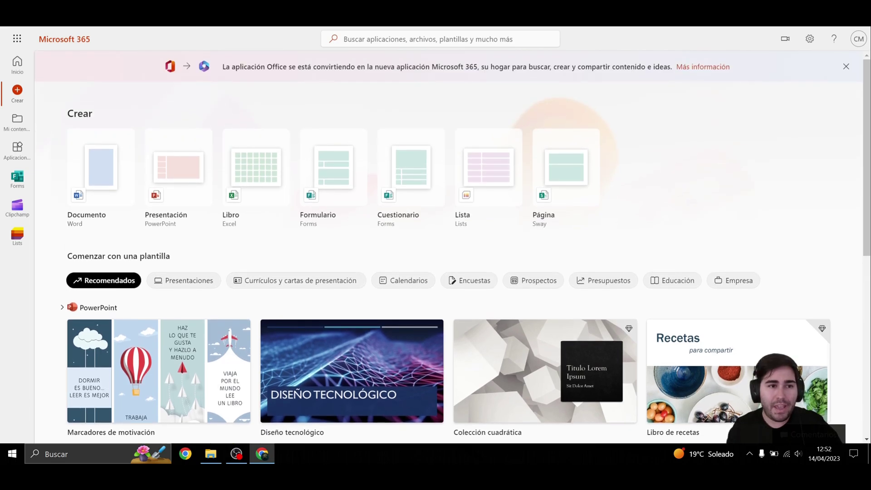
Launch OneNote from the app launcher and skip its welcome to reach the new Untitled Page.
click(17, 38)
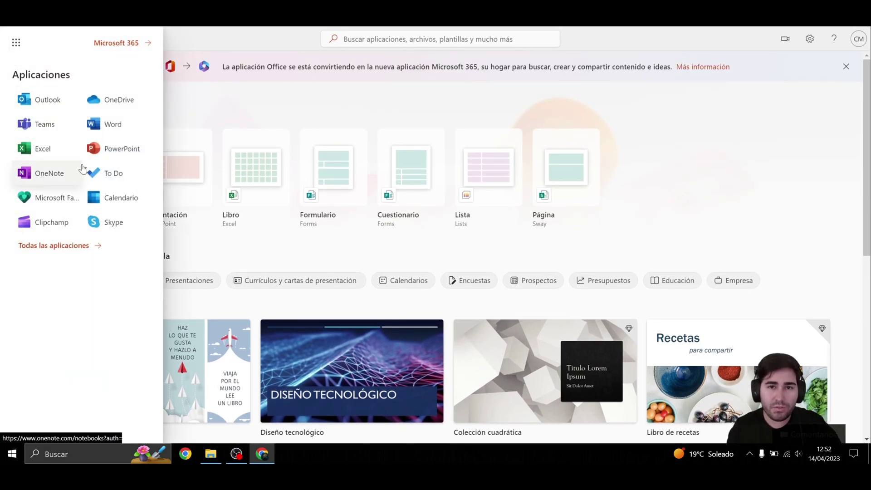
click(237, 94)
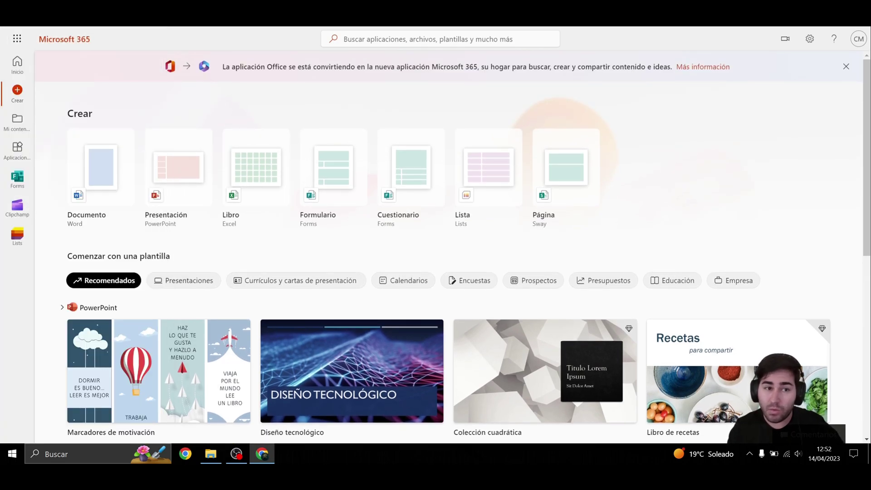
click(17, 39)
click(219, 87)
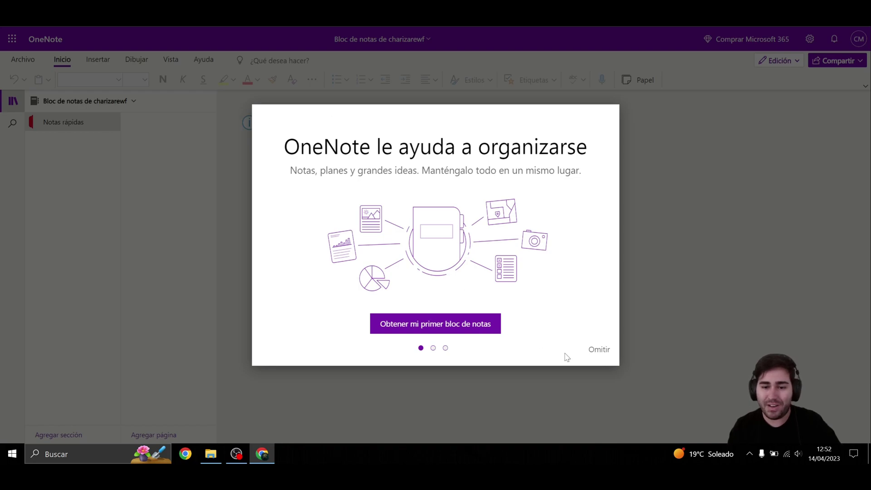
click(598, 351)
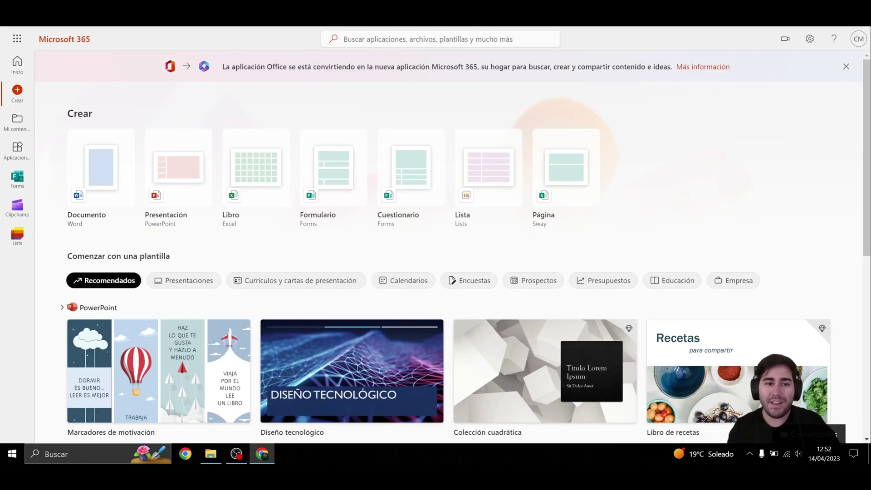
scroll(254, 173, down, 3)
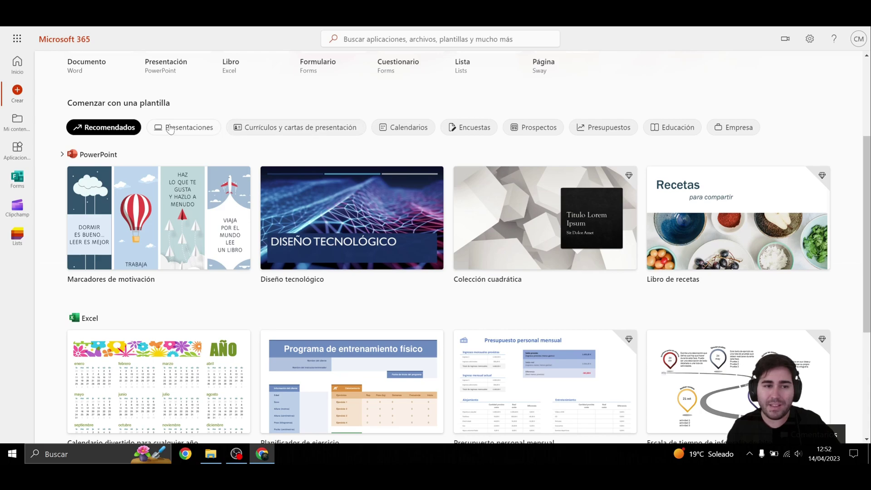
scroll(114, 150, down, 4)
scroll(124, 264, up, 4)
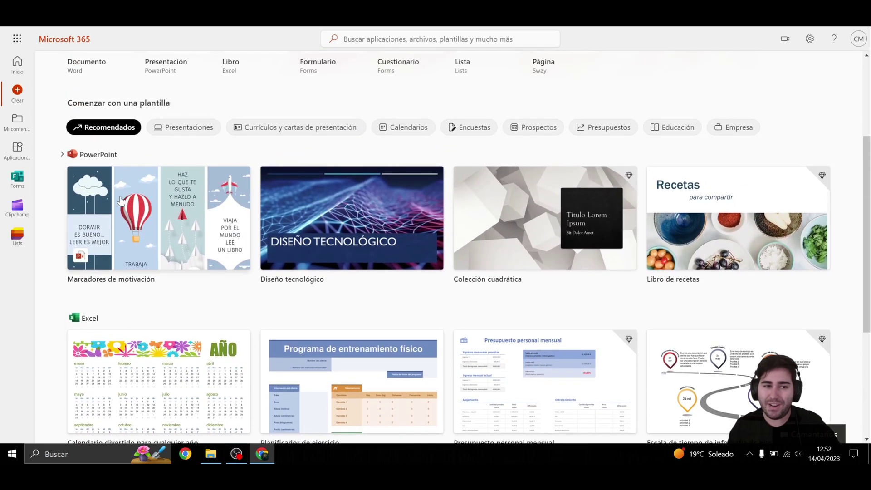
click(188, 128)
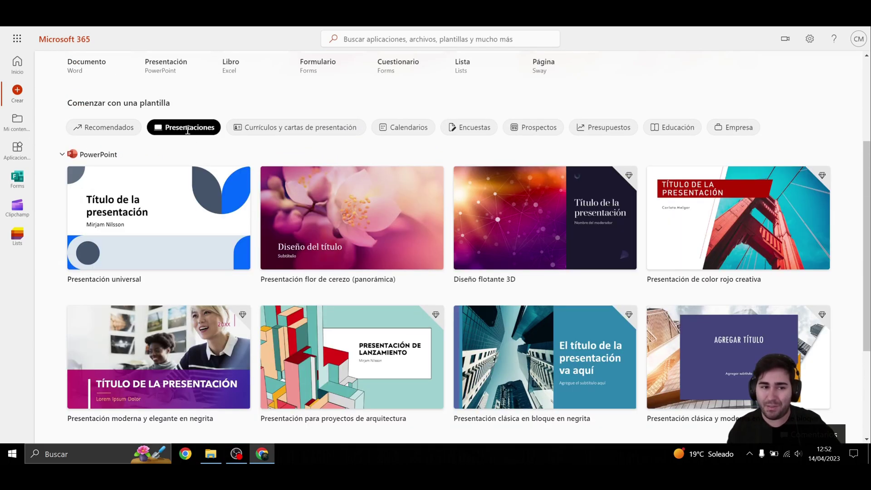
scroll(680, 245, down, 2)
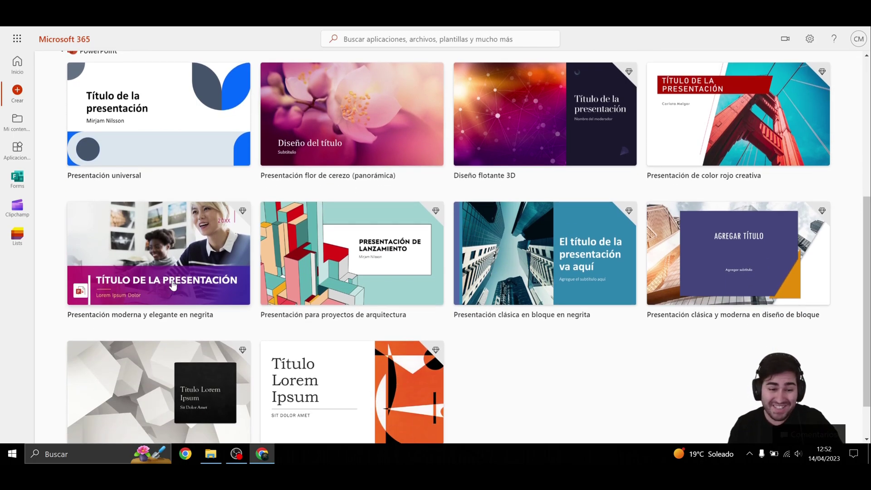
scroll(173, 285, down, 1)
scroll(196, 292, up, 5)
scroll(182, 274, down, 2)
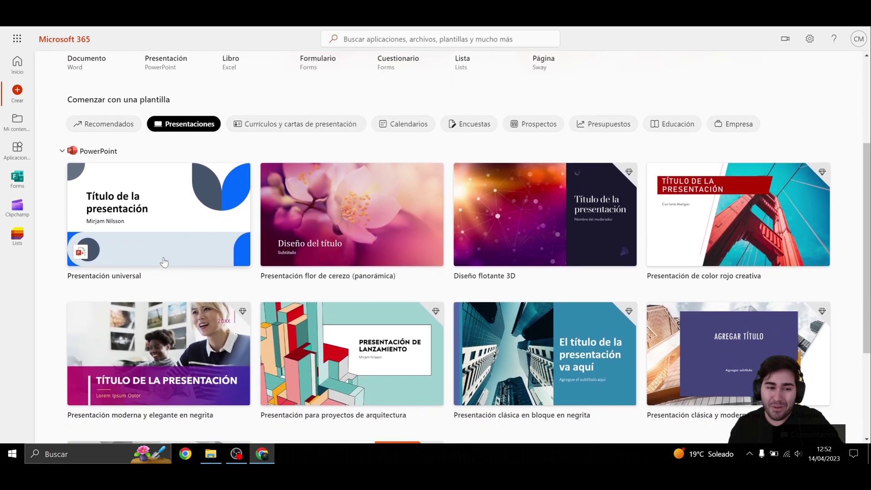
click(270, 123)
scroll(223, 165, down, 2)
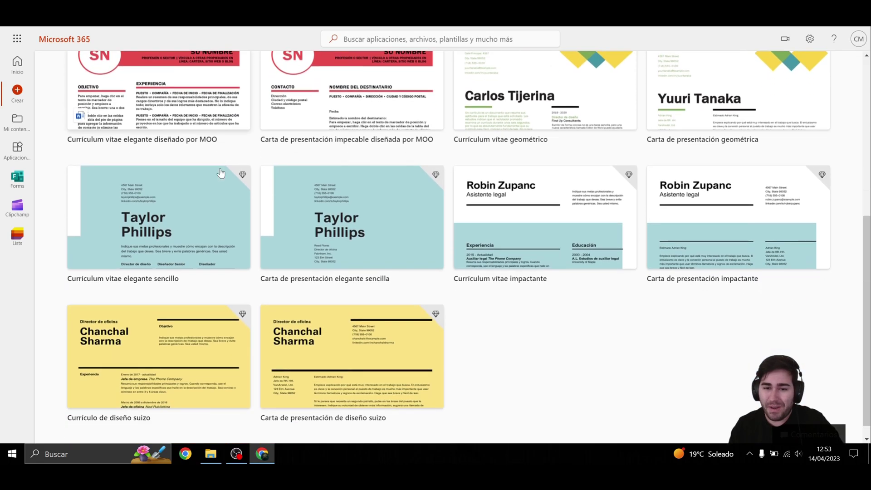
scroll(314, 199, up, 2)
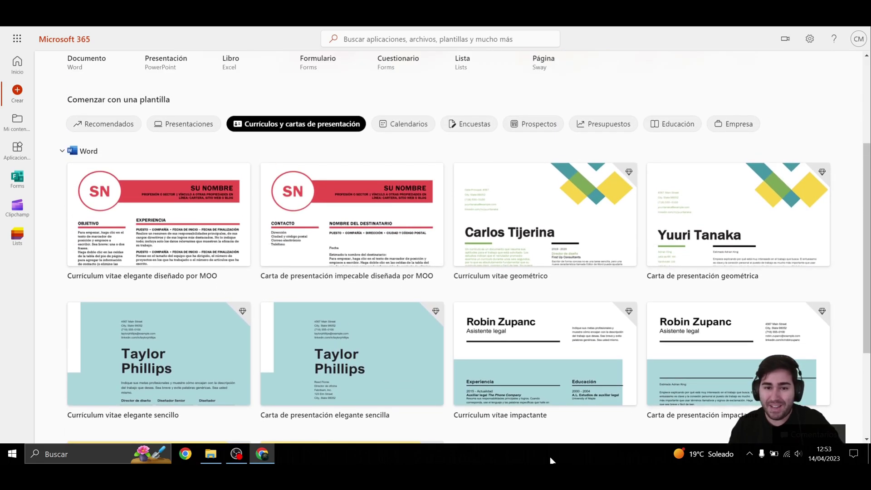
click(408, 124)
scroll(182, 279, down, 4)
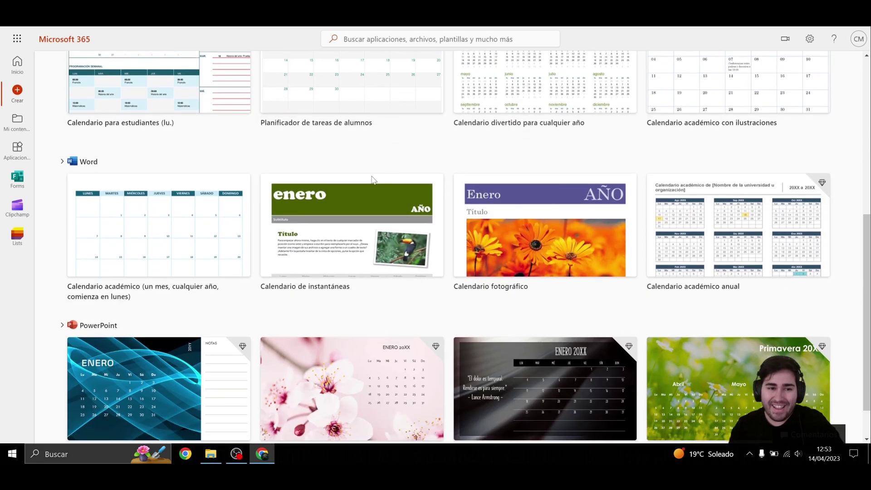
scroll(180, 279, up, 3)
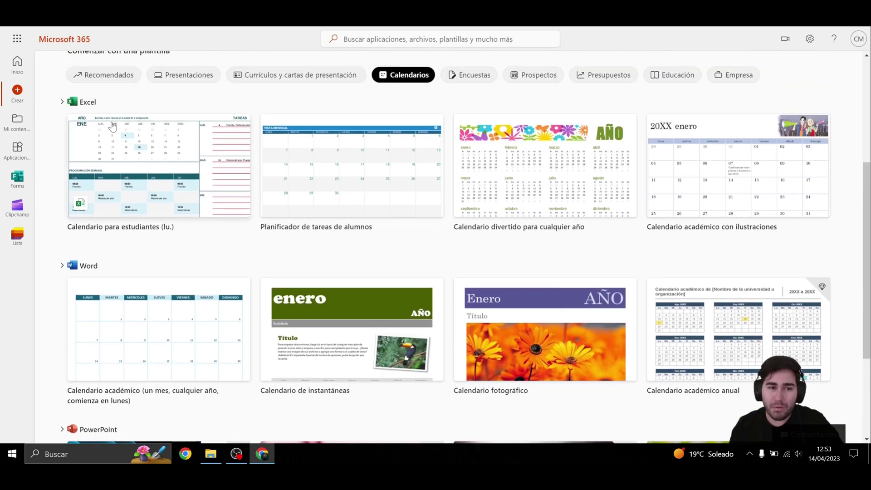
scroll(224, 300, down, 3)
scroll(224, 302, up, 4)
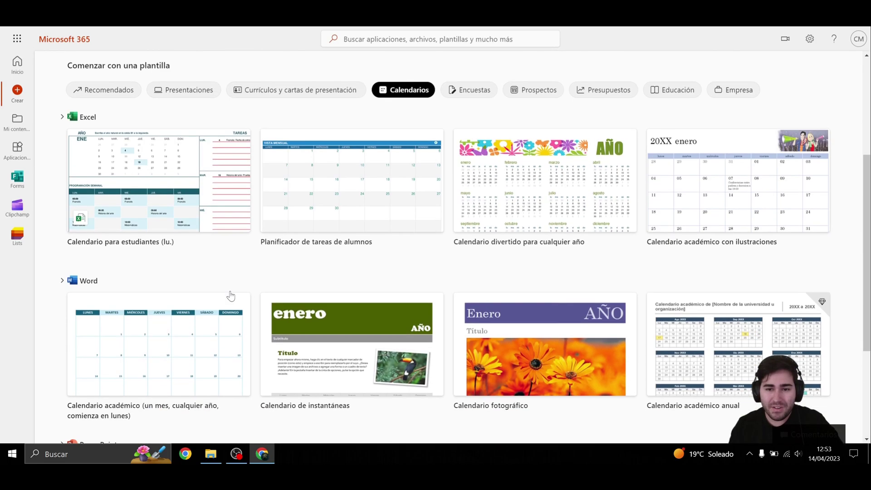
scroll(231, 296, up, 1)
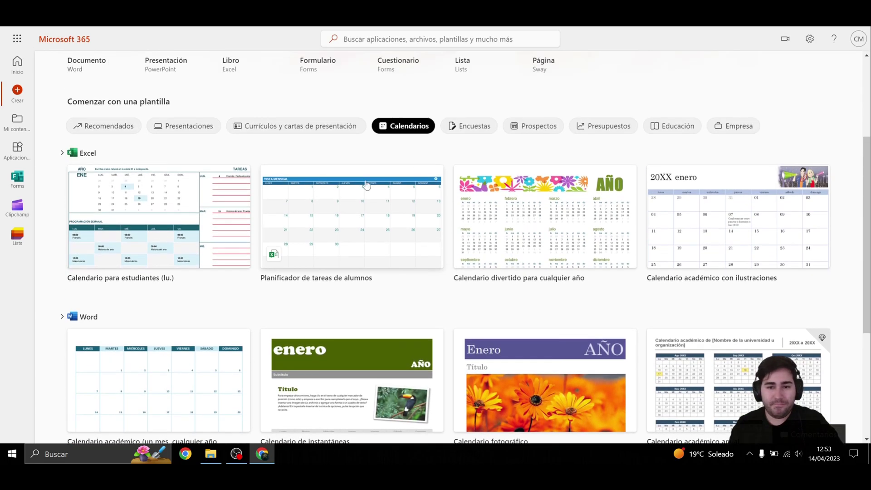
click(470, 129)
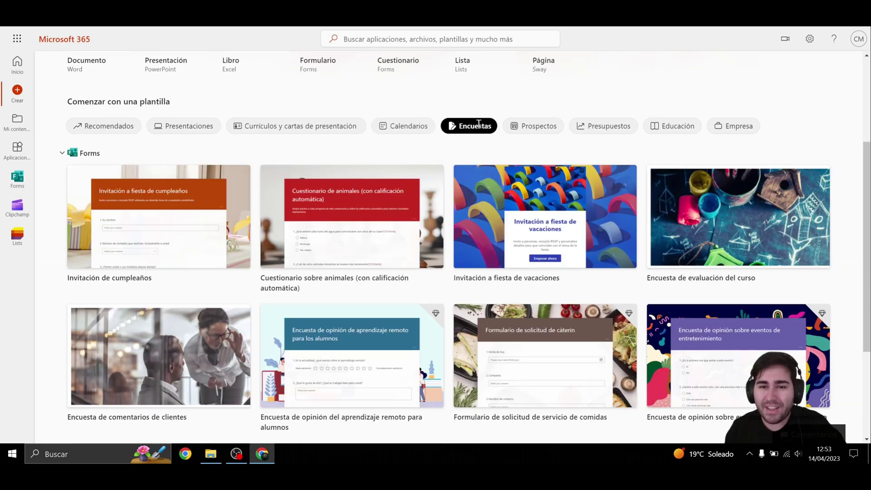
click(540, 129)
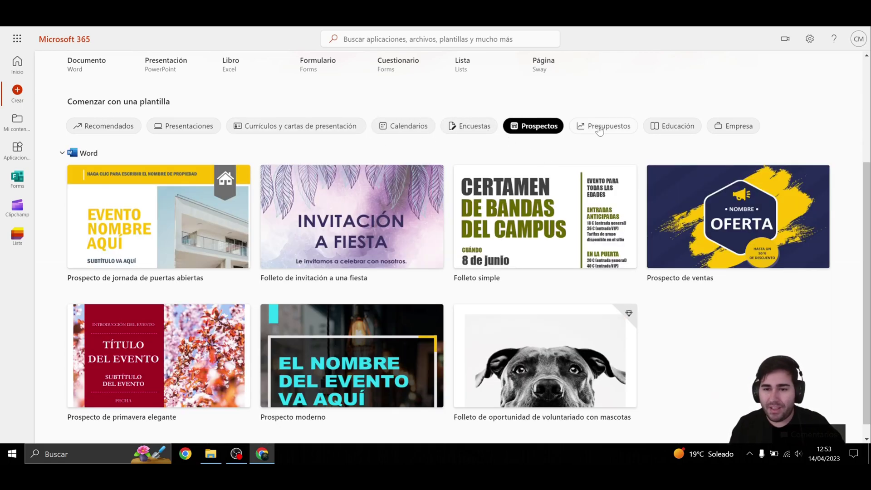
click(599, 129)
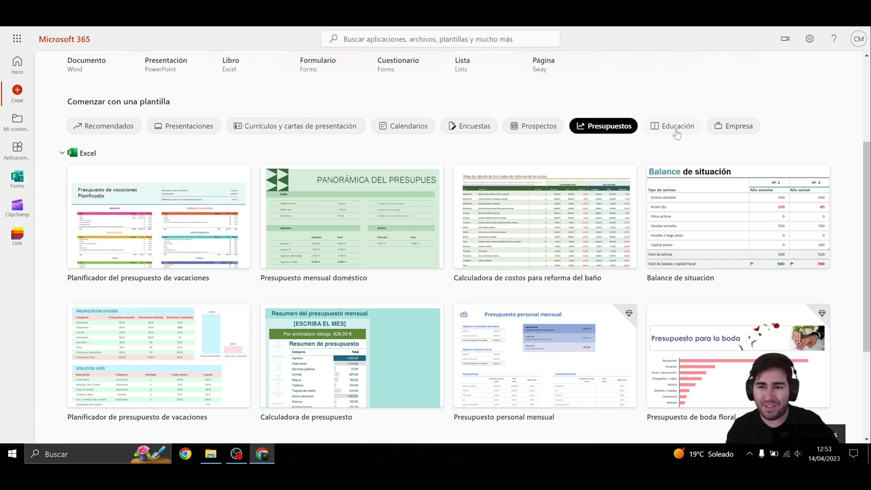
click(678, 130)
scroll(299, 306, down, 3)
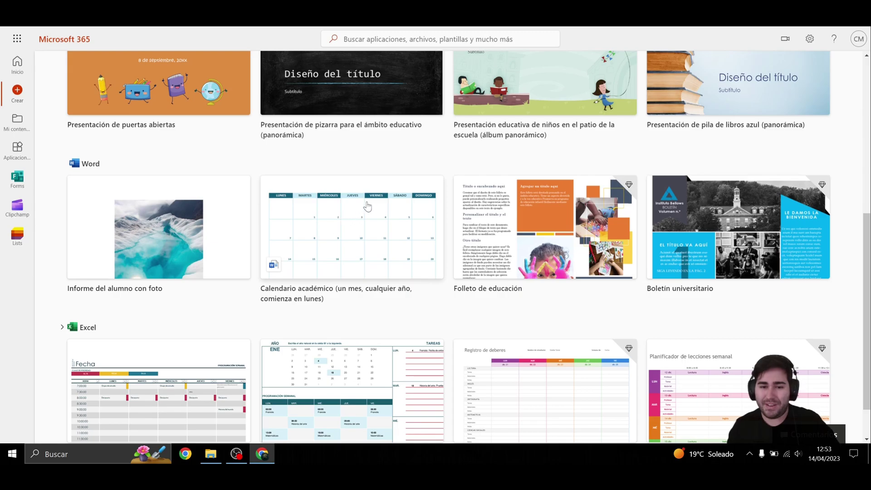
scroll(368, 207, down, 1)
scroll(323, 272, up, 2)
scroll(332, 195, up, 3)
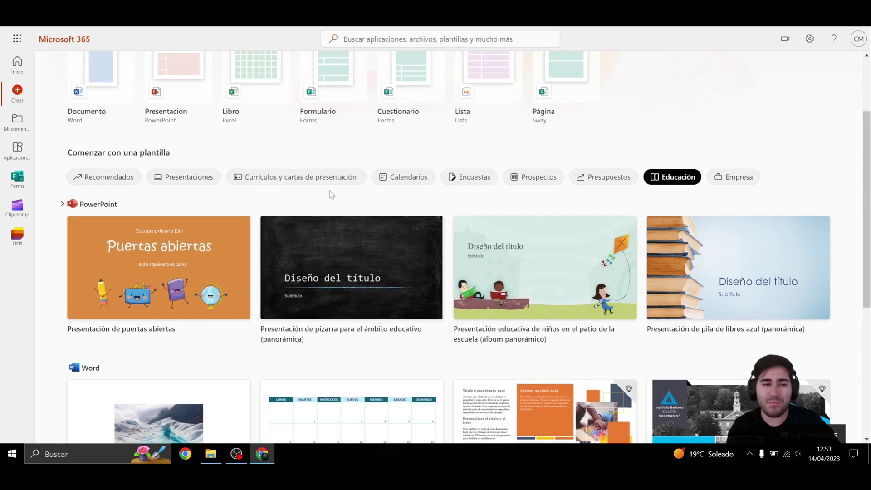
scroll(455, 220, up, 2)
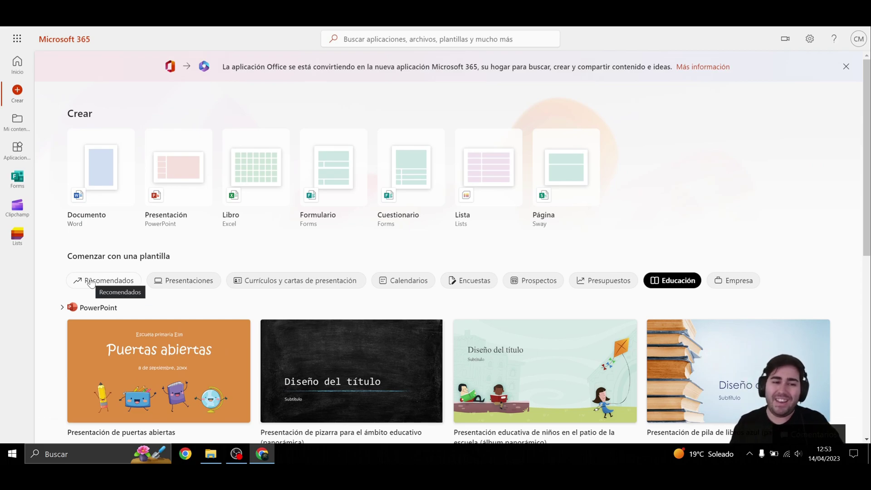
click(90, 281)
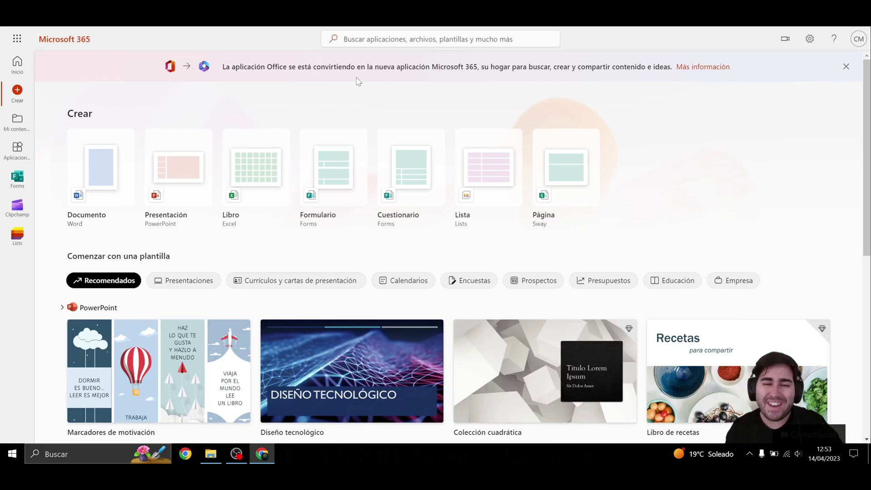